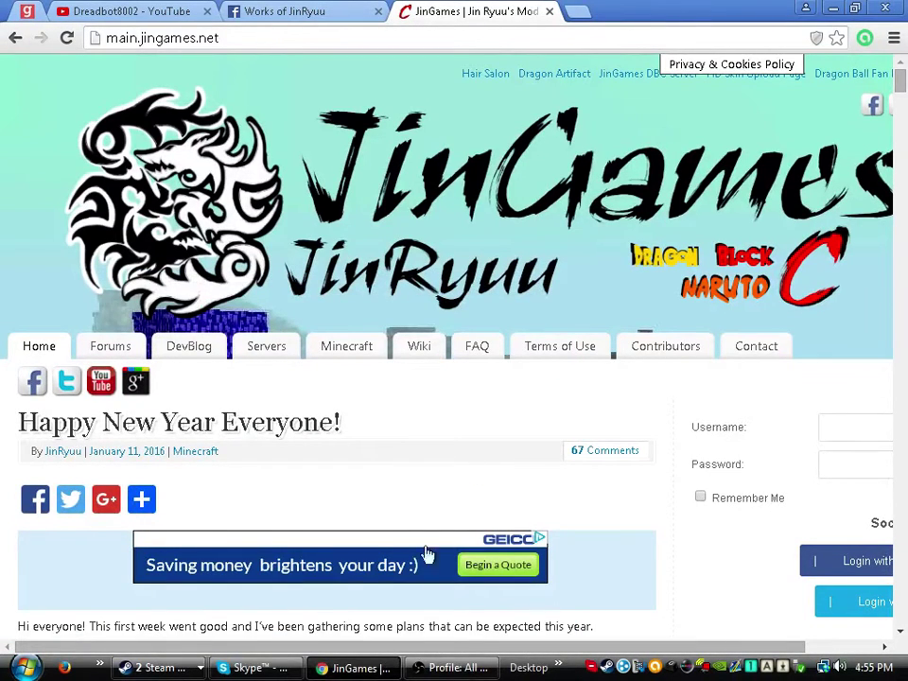
left_click(457, 667)
left_click(640, 8)
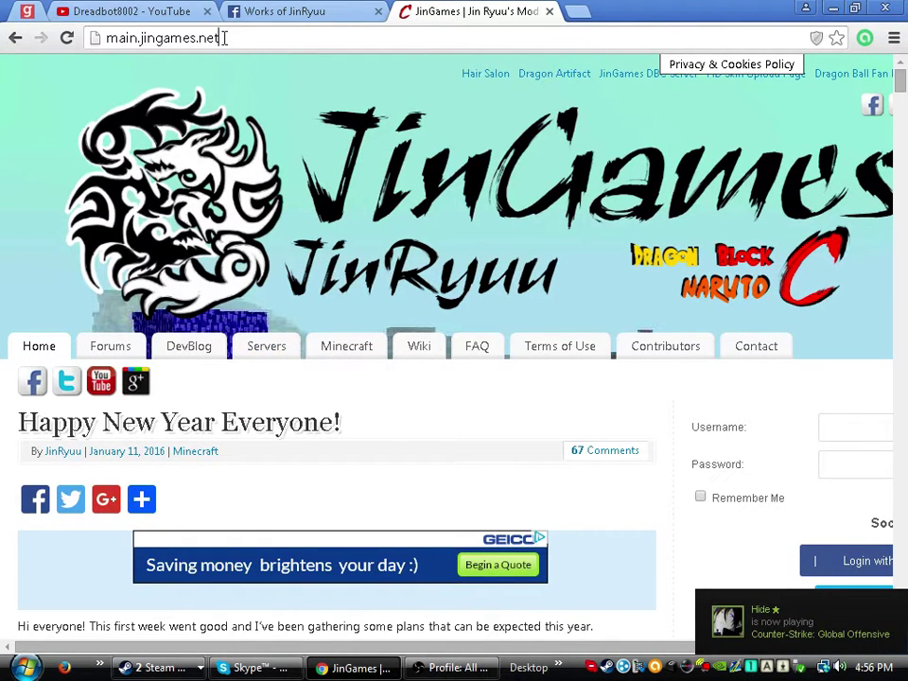
left_click_drag(224, 37, 129, 32)
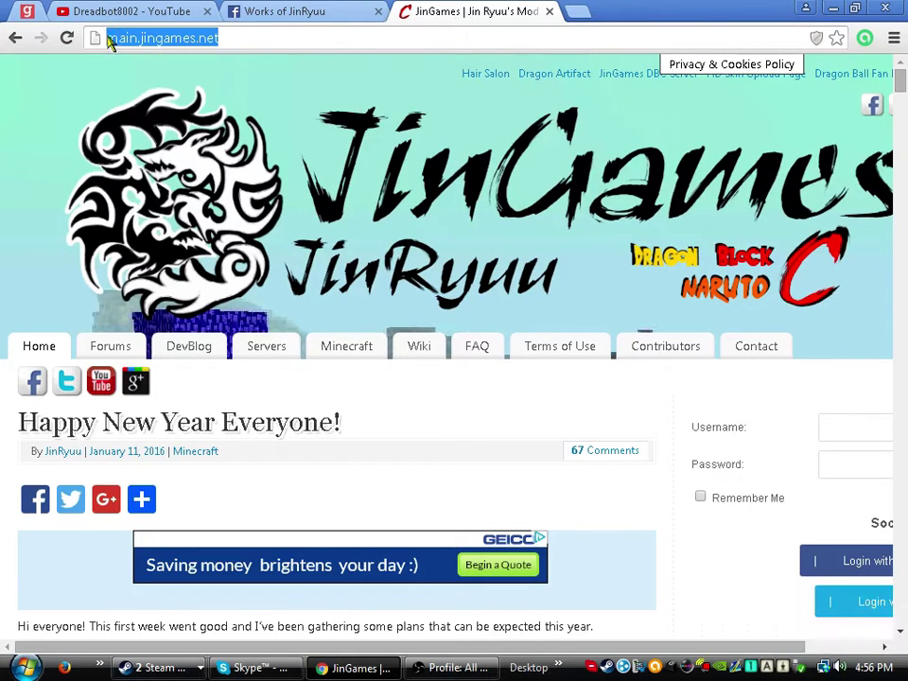
left_click(242, 43)
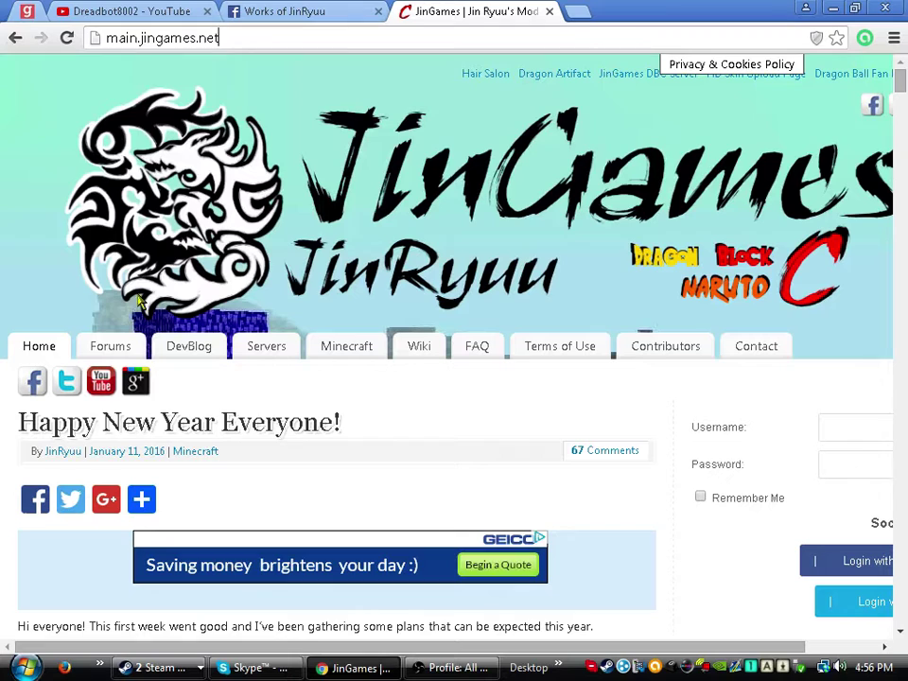
Open the JinGames page with all Minecraft mod downloads and go to its Downloads section
mouse_move(335, 348)
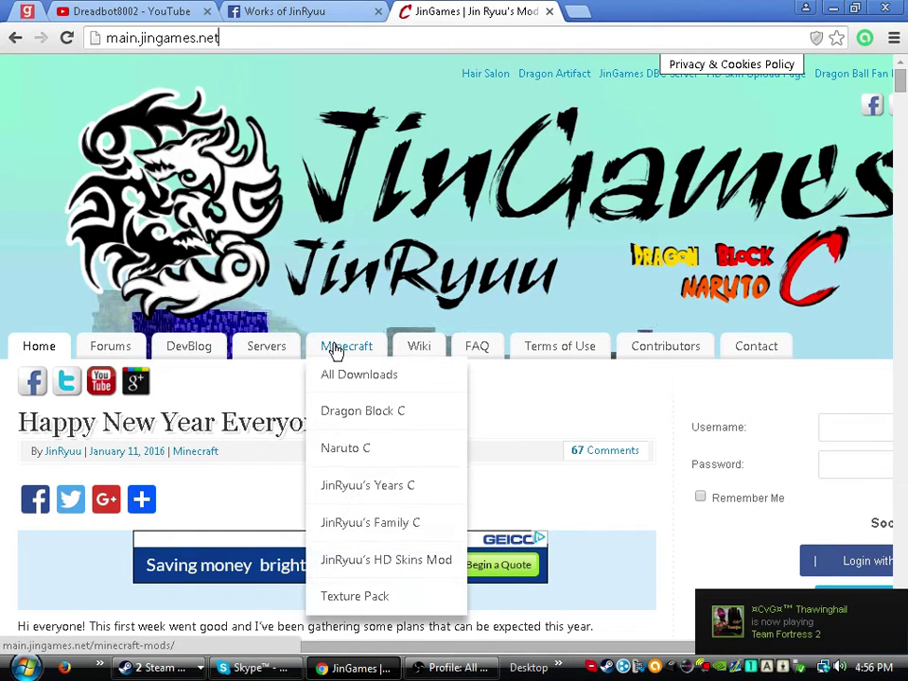
left_click(359, 384)
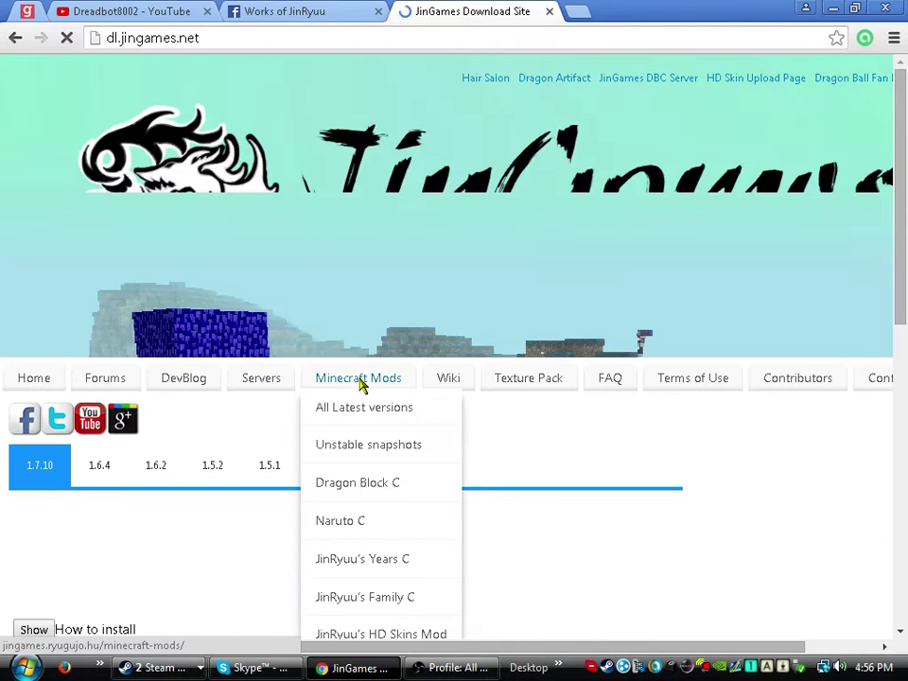
scroll(904, 160, "down", 3)
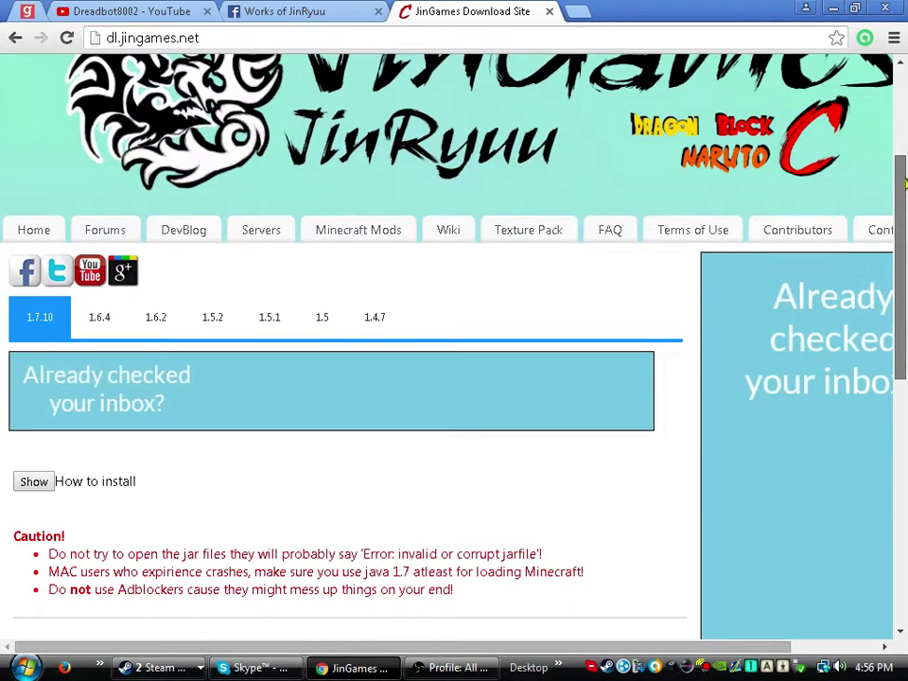
left_click_drag(901, 182, 905, 358)
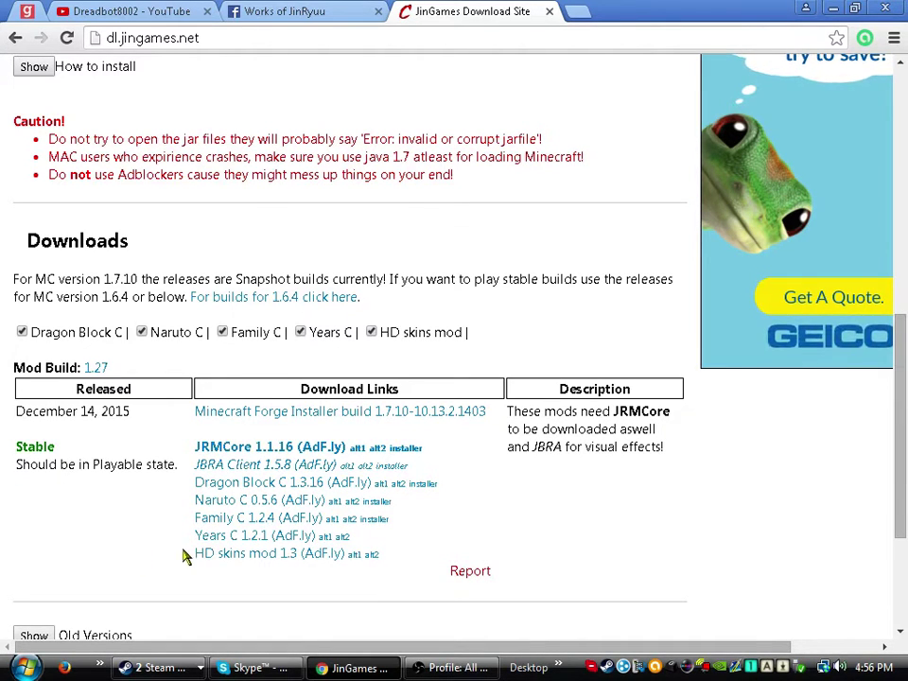
Filter the download list to Dragon Block C only, excluding HD skins mod, Years C, Family C and Naruto C
left_click(371, 332)
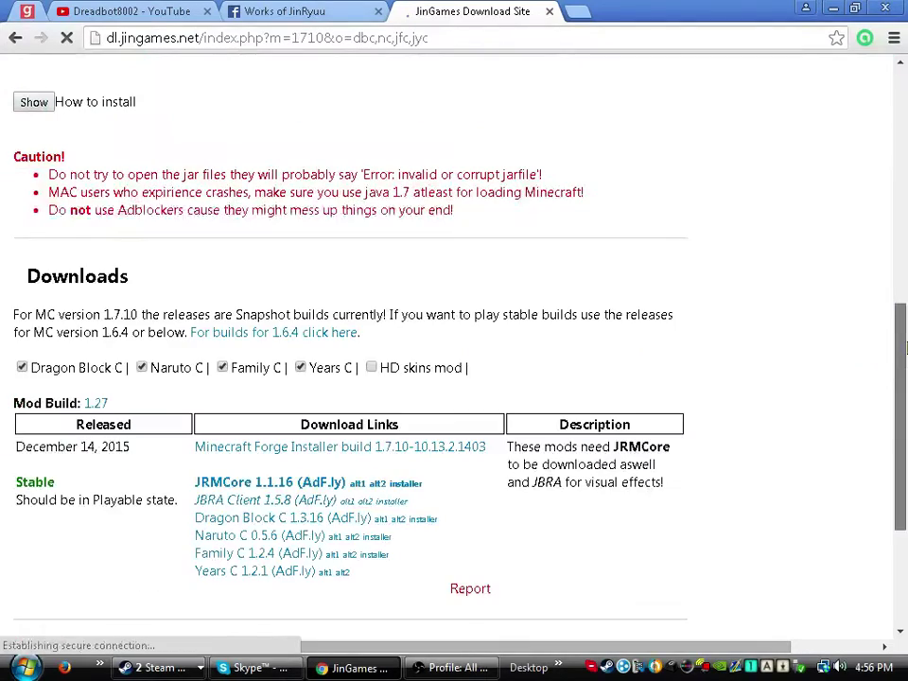
left_click(300, 367)
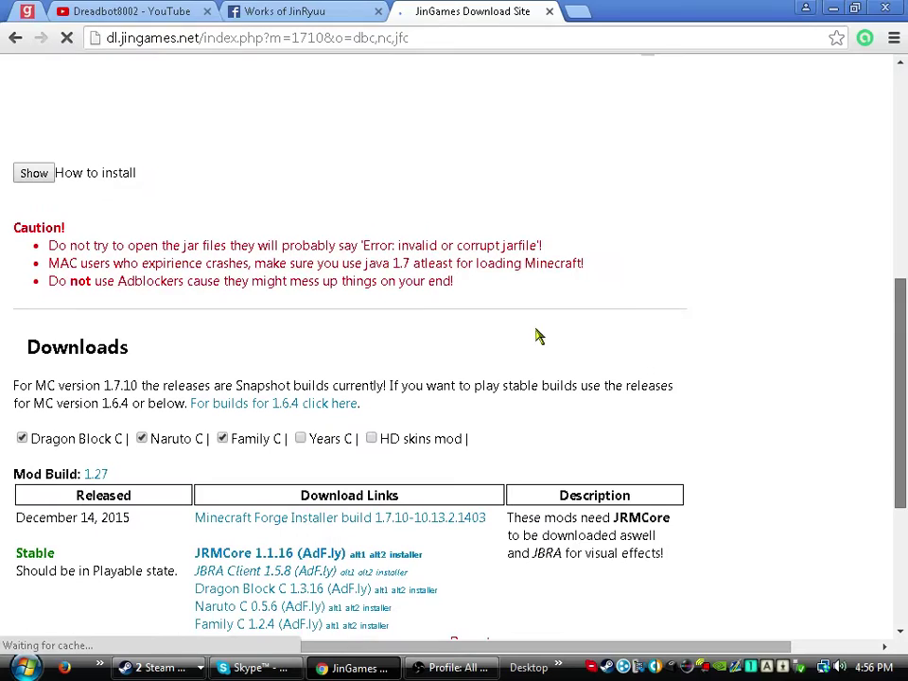
left_click(222, 439)
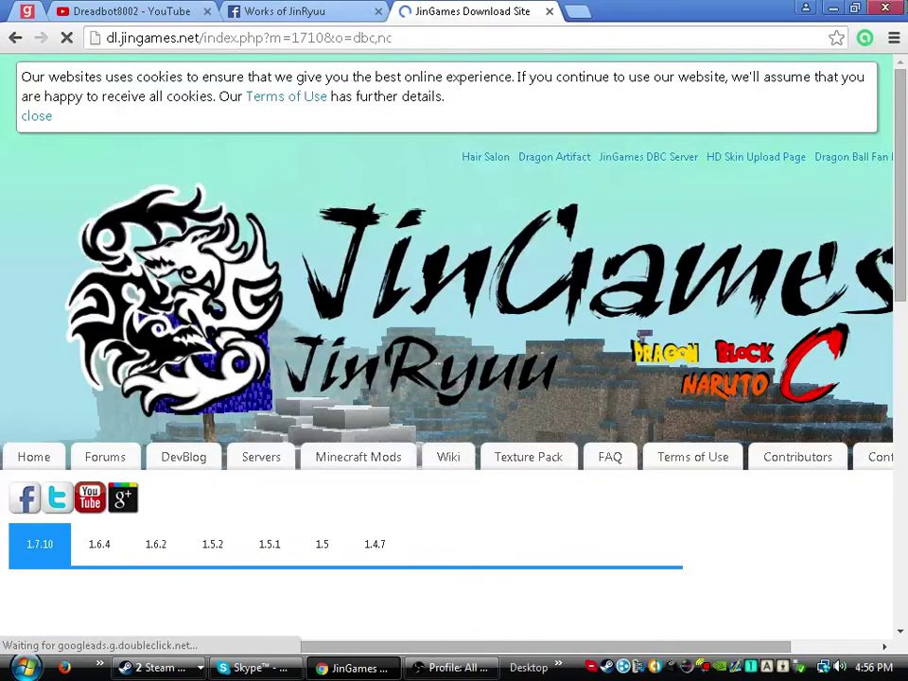
left_click_drag(904, 159, 905, 405)
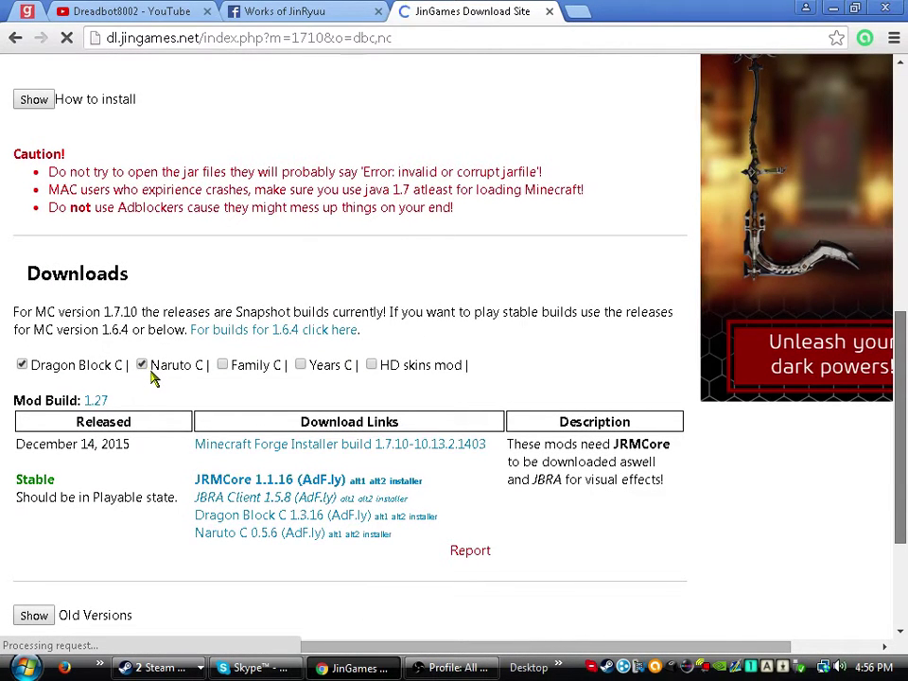
left_click(151, 374)
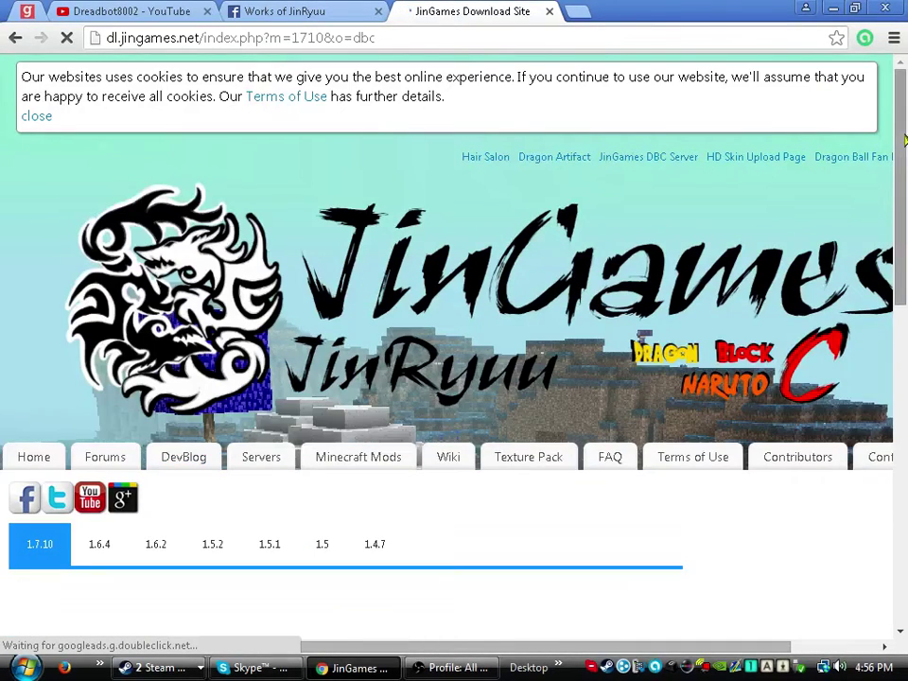
left_click_drag(905, 140, 905, 416)
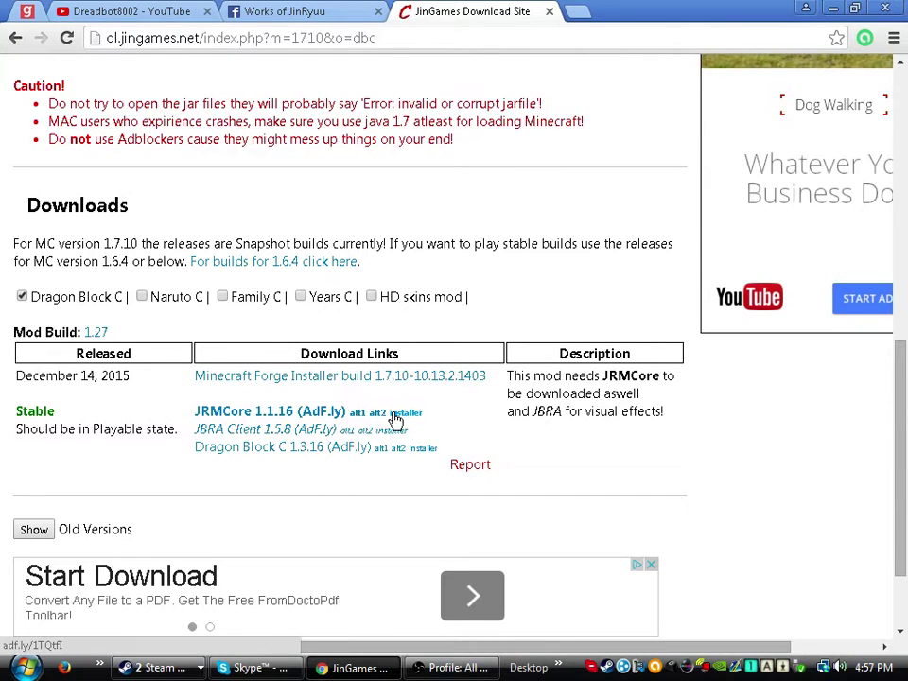
Open the Minecraft Forge Installer build 1.7.10-10.13.2.1403 download in a new tab and close the YouTube and Facebook tabs
right_click(248, 387)
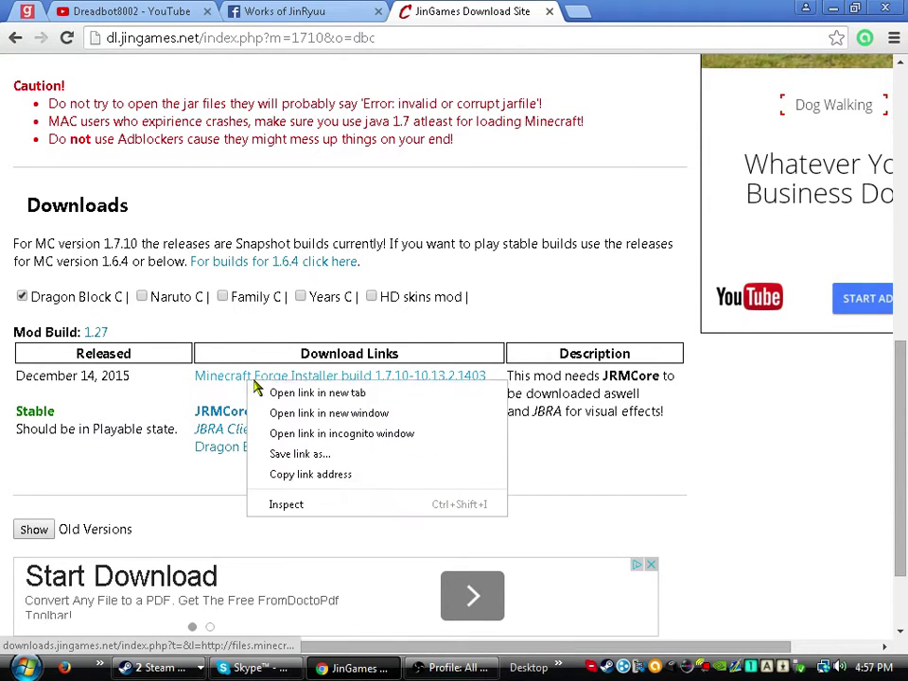
left_click(301, 393)
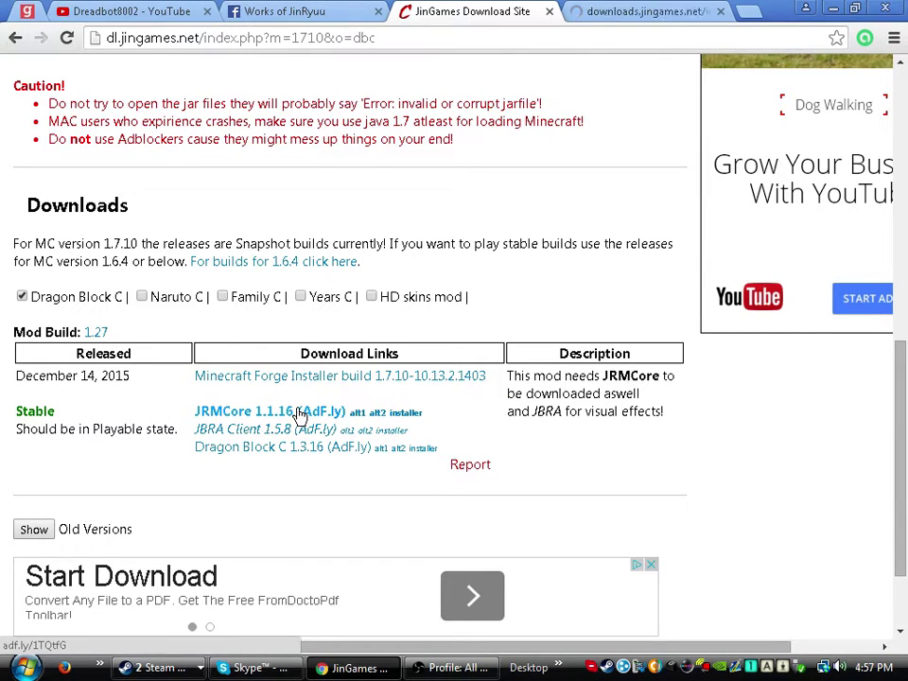
left_click(207, 12)
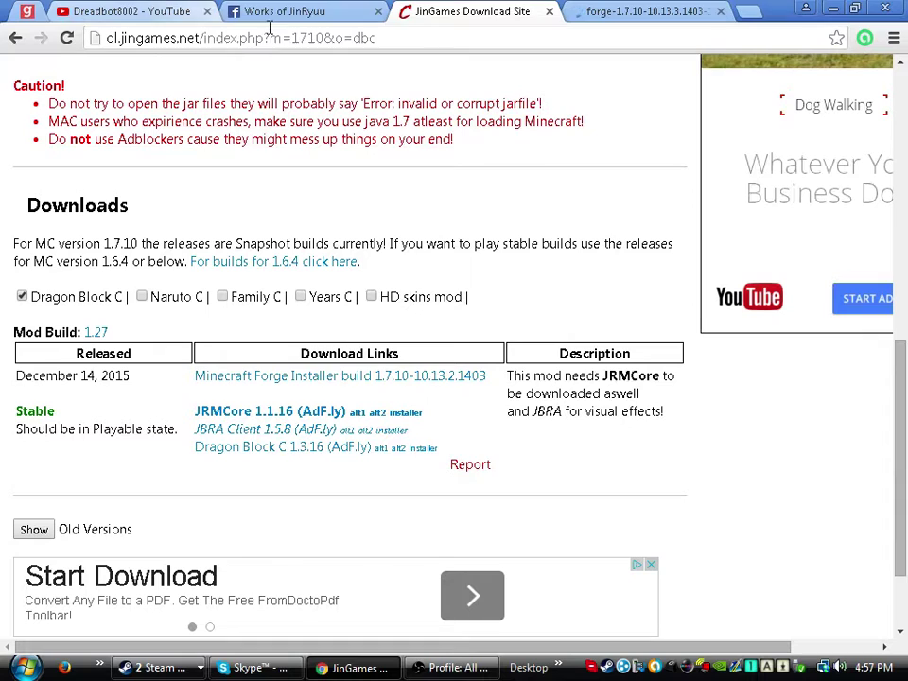
left_click(205, 11)
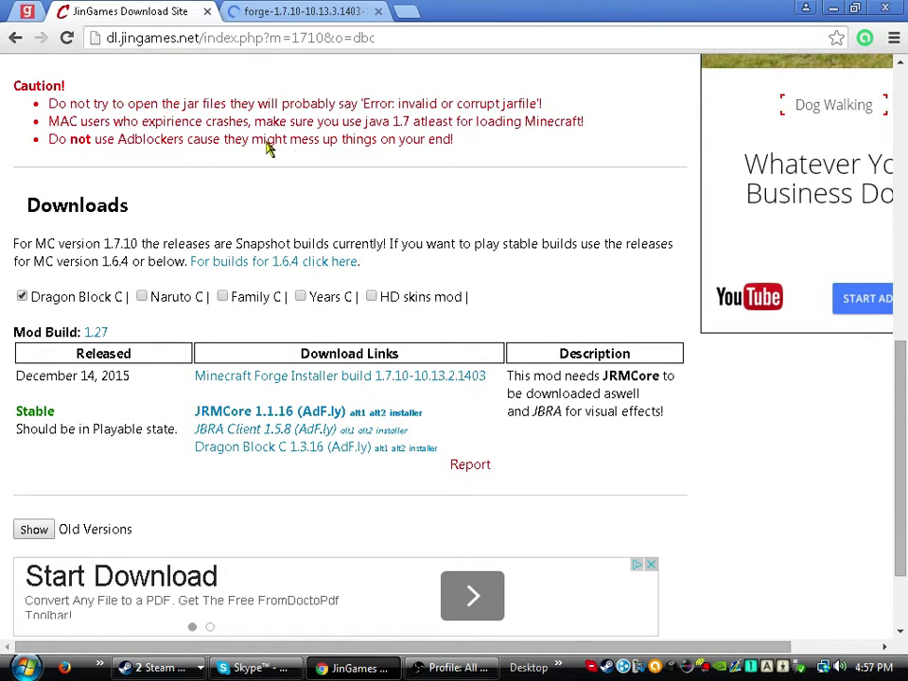
left_click(280, 11)
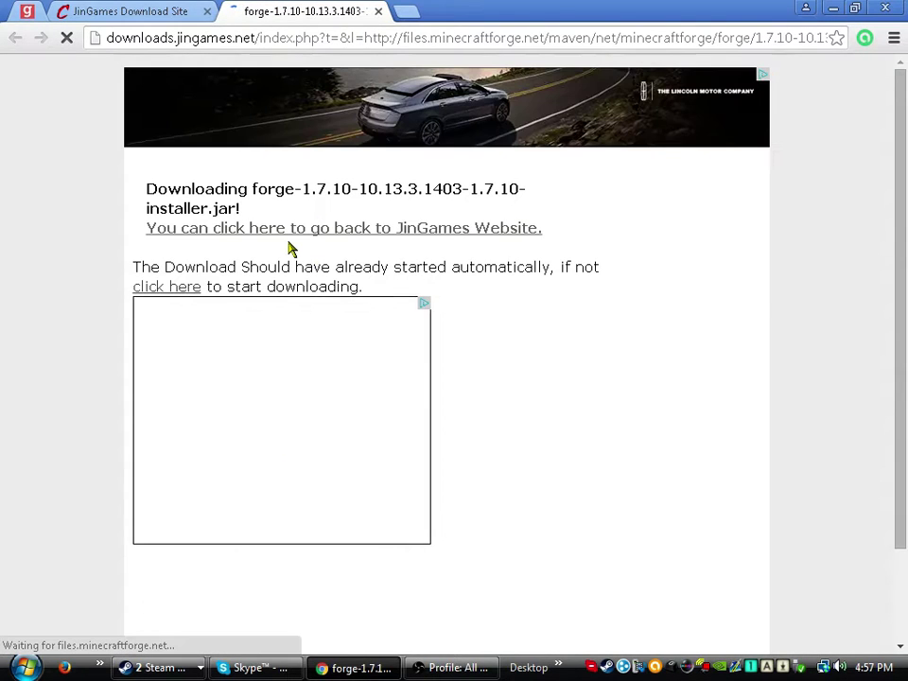
Open the JRMCore 1.1.16 AdF.ly link from the download list in a new tab and show its ad page
left_click(156, 10)
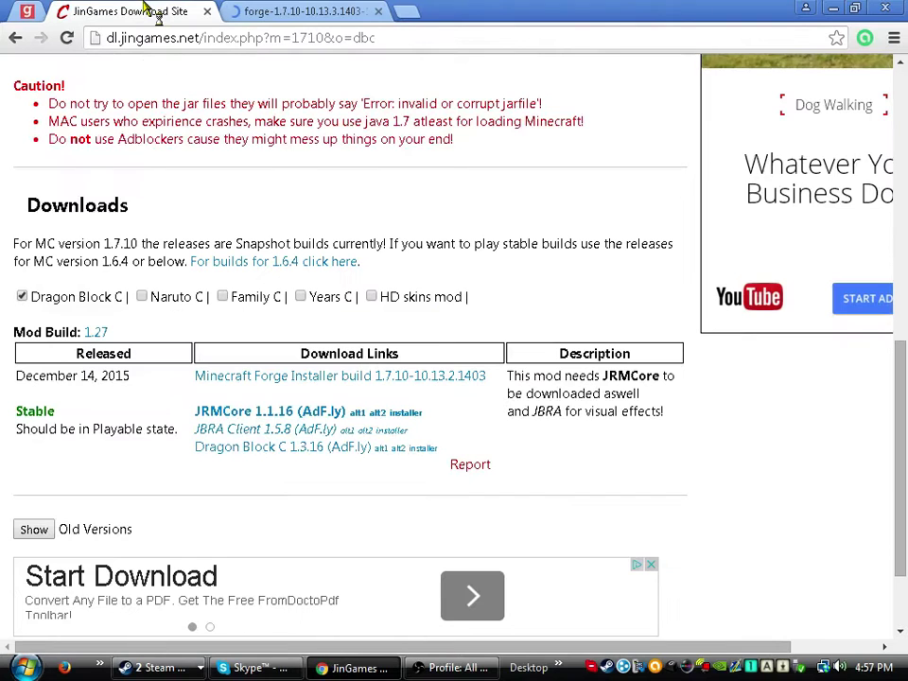
right_click(259, 413)
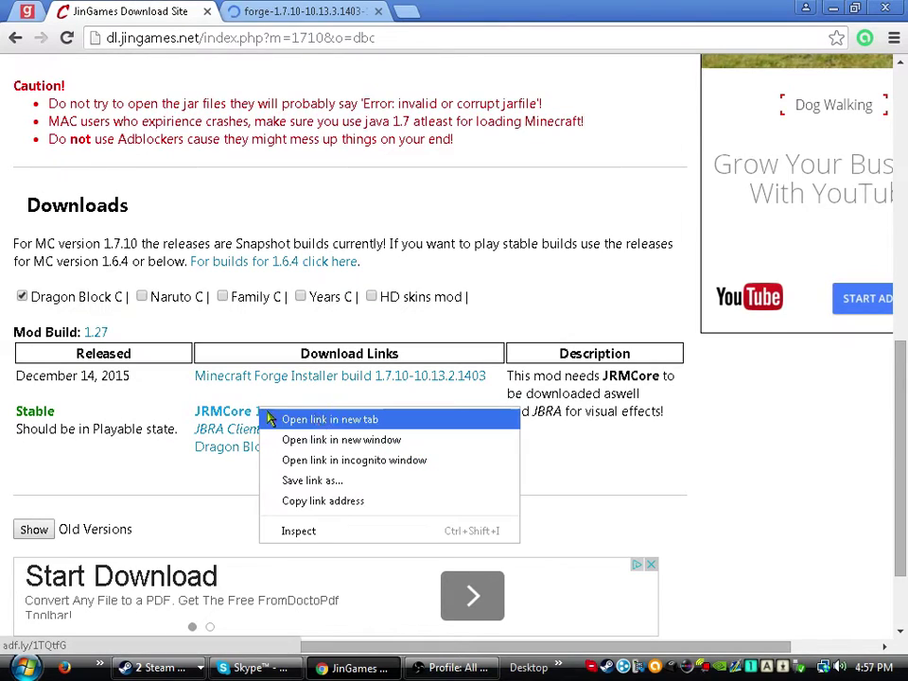
left_click(319, 426)
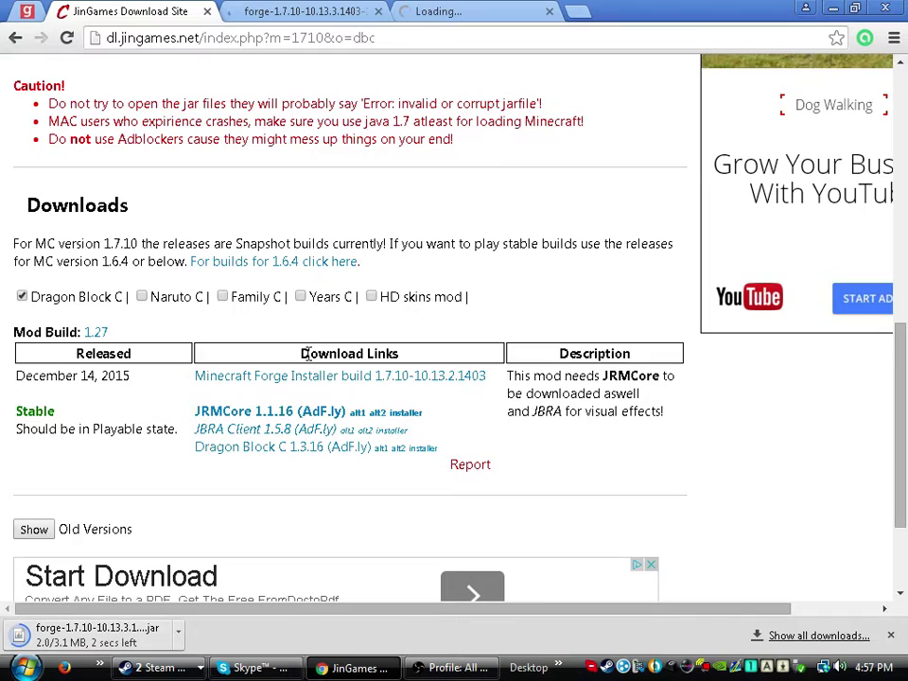
left_click(447, 12)
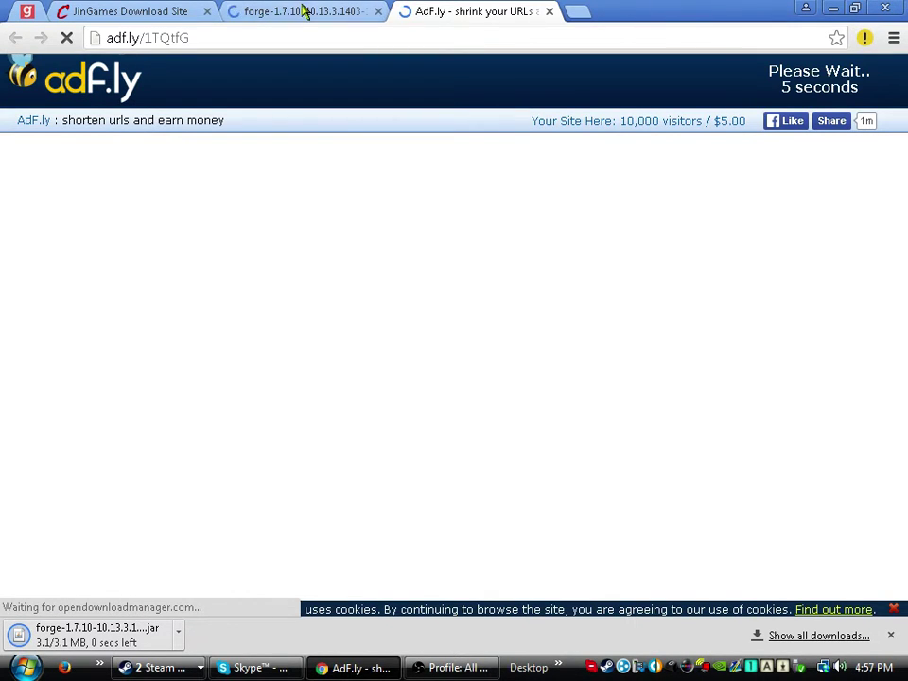
Open the JBRA Client 1.5.8 AdF.ly link from the download list in a new tab
left_click(125, 11)
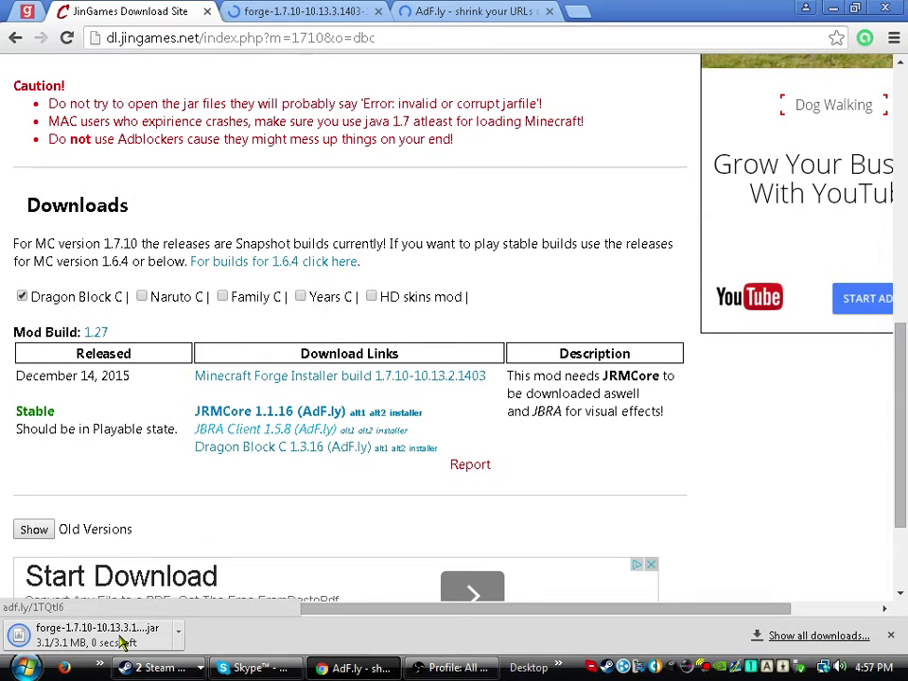
right_click(286, 436)
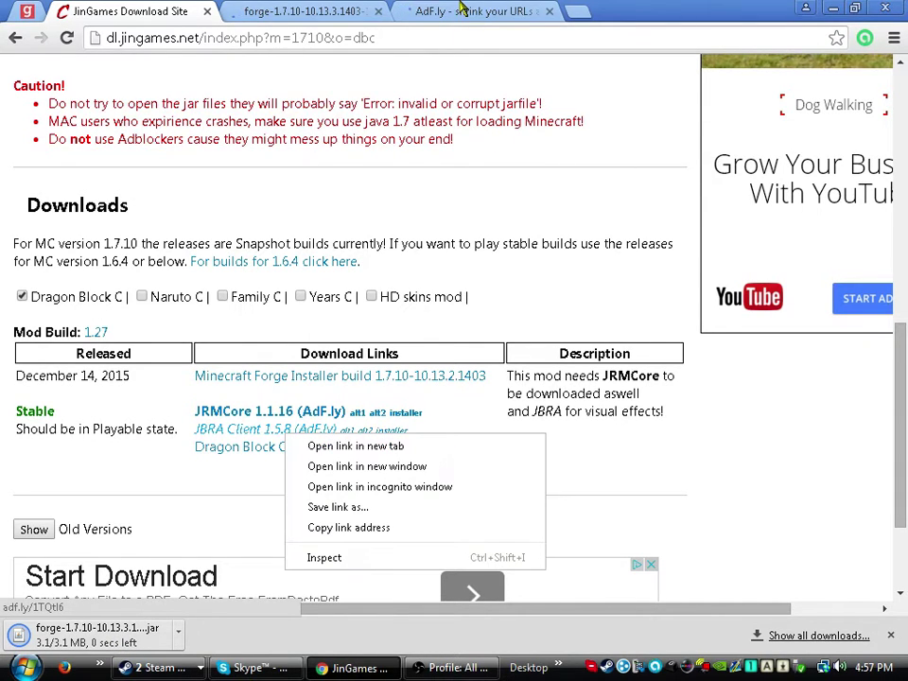
left_click(316, 445)
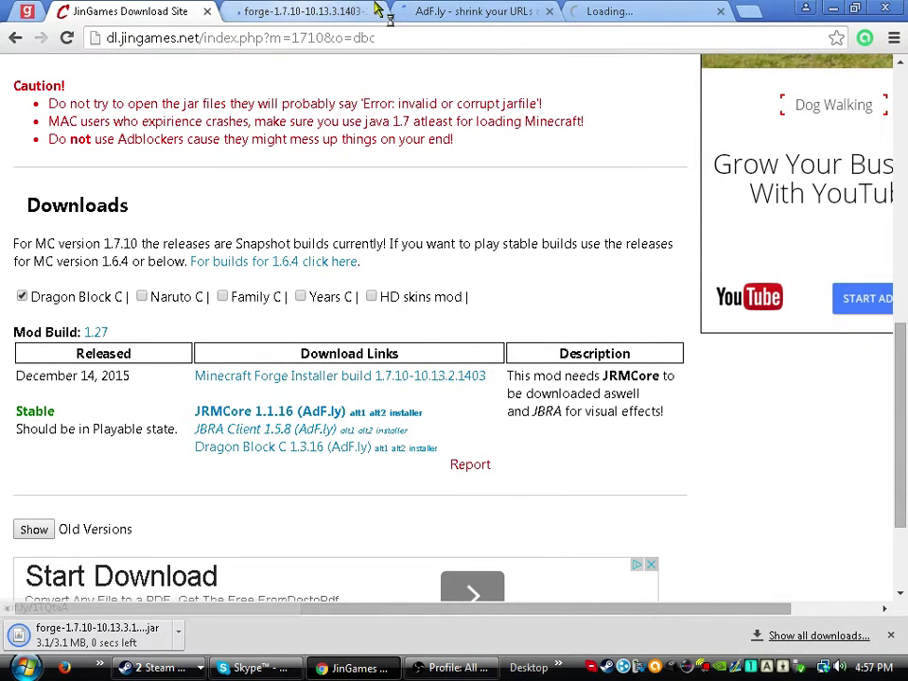
Close the Forge download and Open Software Updater tabs, and skip the AdF.ly ad for the JBRA Client
left_click(377, 10)
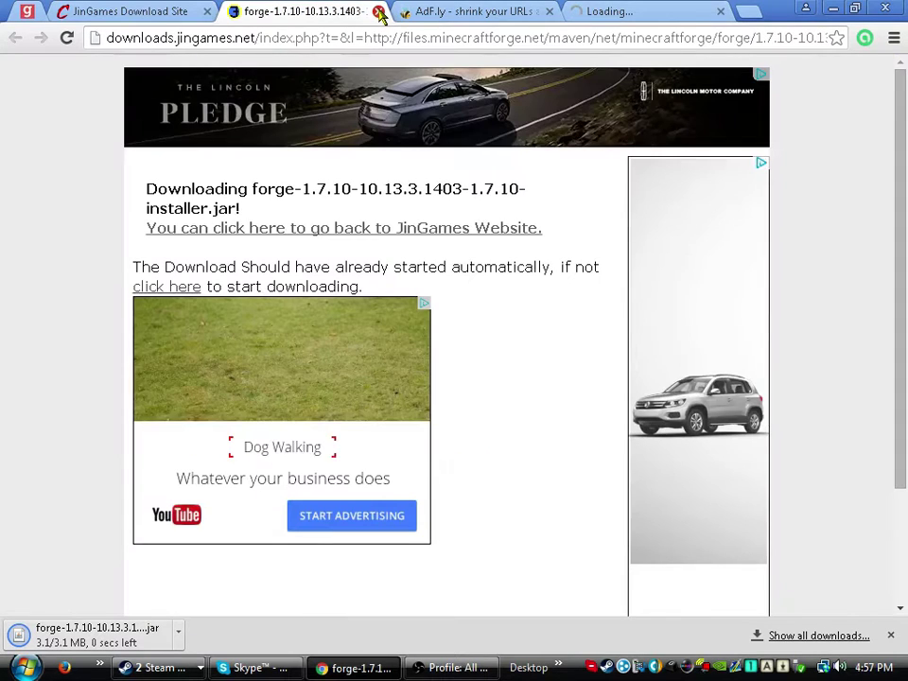
left_click(378, 12)
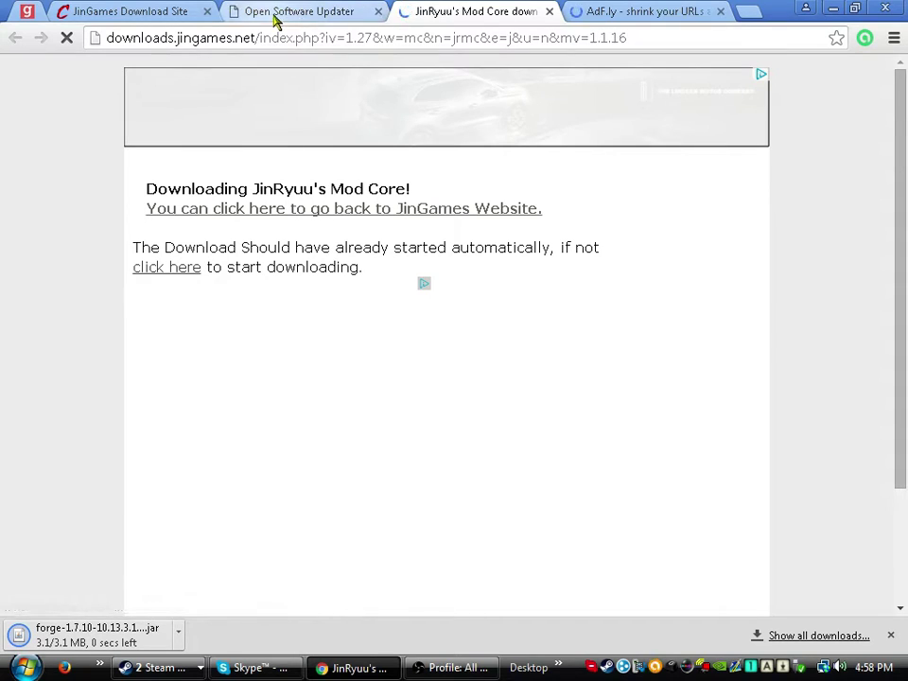
left_click(379, 11)
left_click(450, 11)
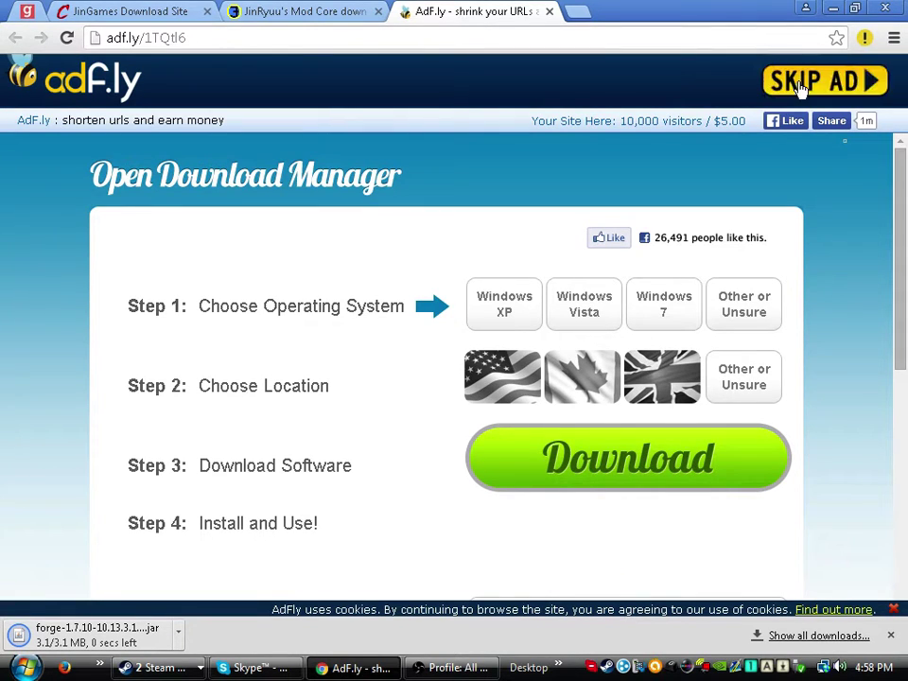
left_click(799, 83)
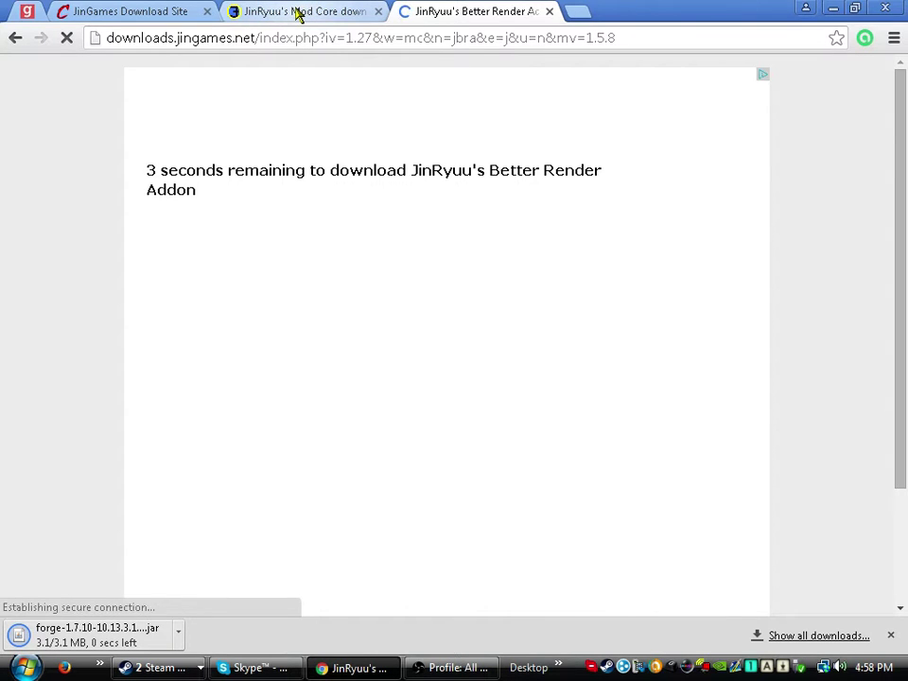
Start the JinRyuu's Mod Core download manually from its download page
left_click(295, 11)
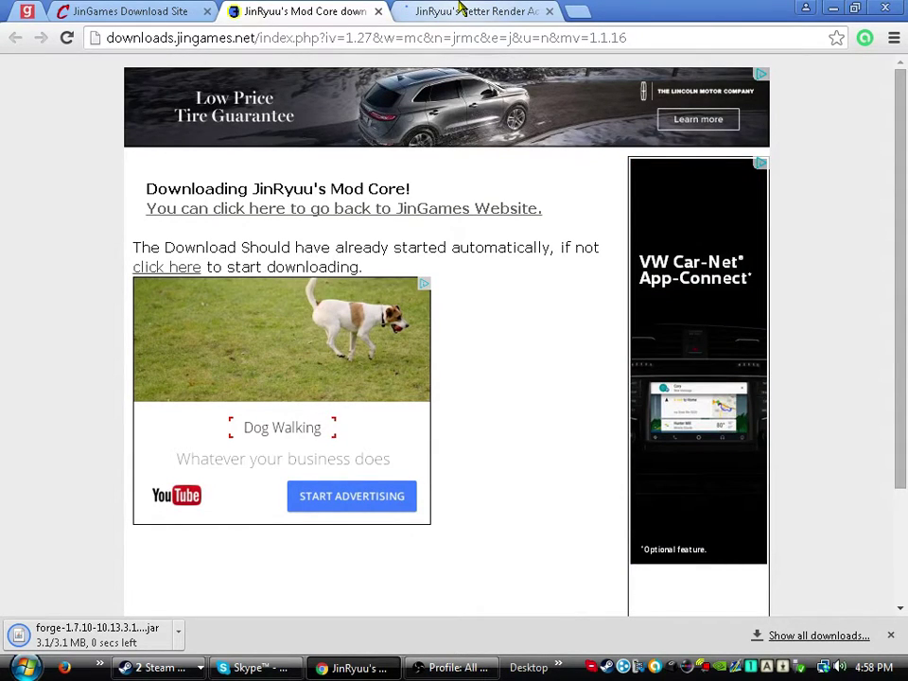
left_click(167, 277)
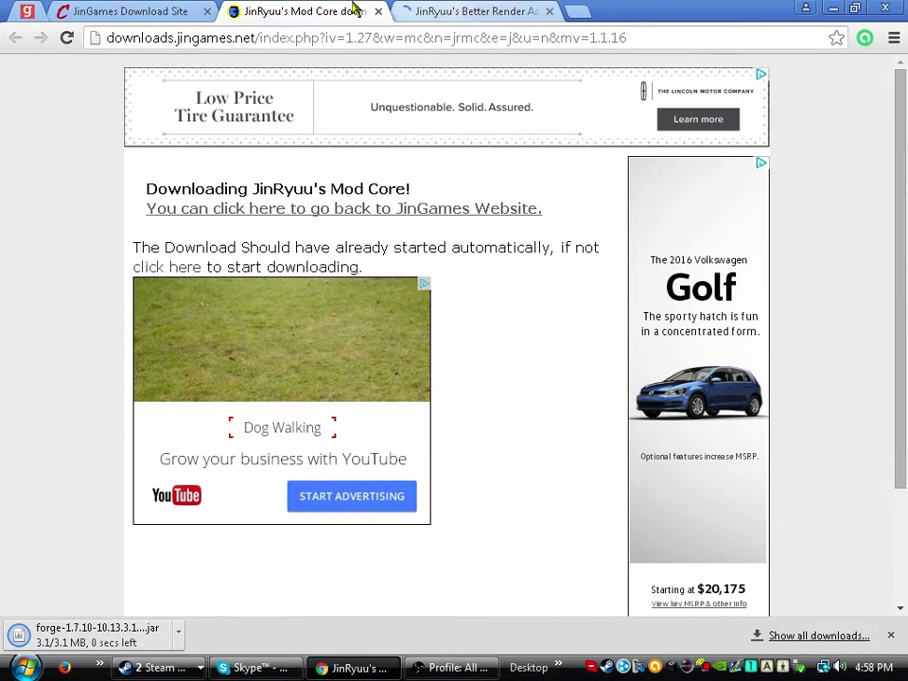
Open the Dragon Block C 1.3.16 AdF.ly link from the download list in a new tab
left_click(141, 10)
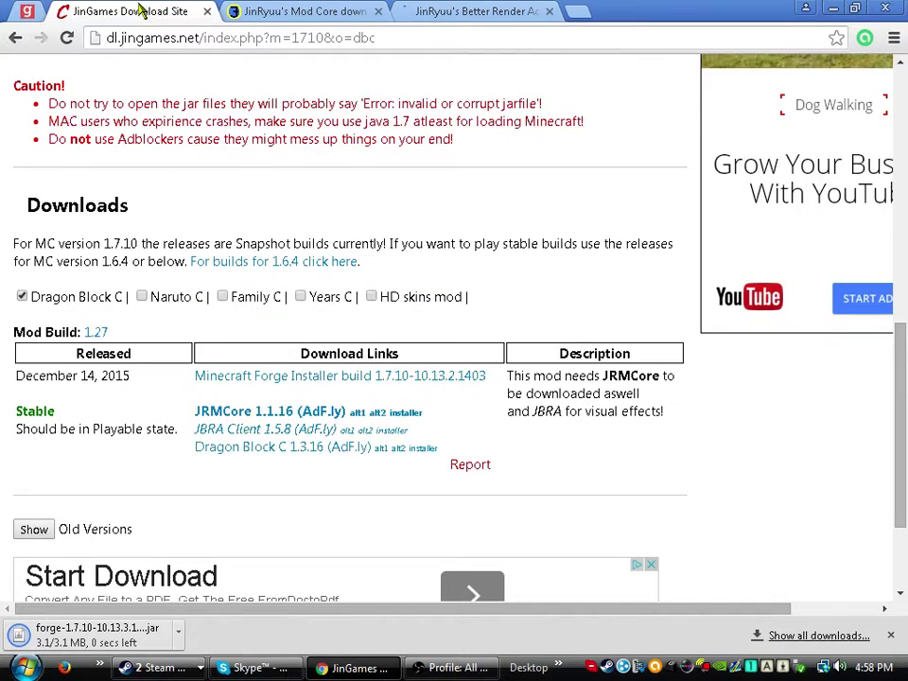
right_click(289, 449)
left_click(322, 460)
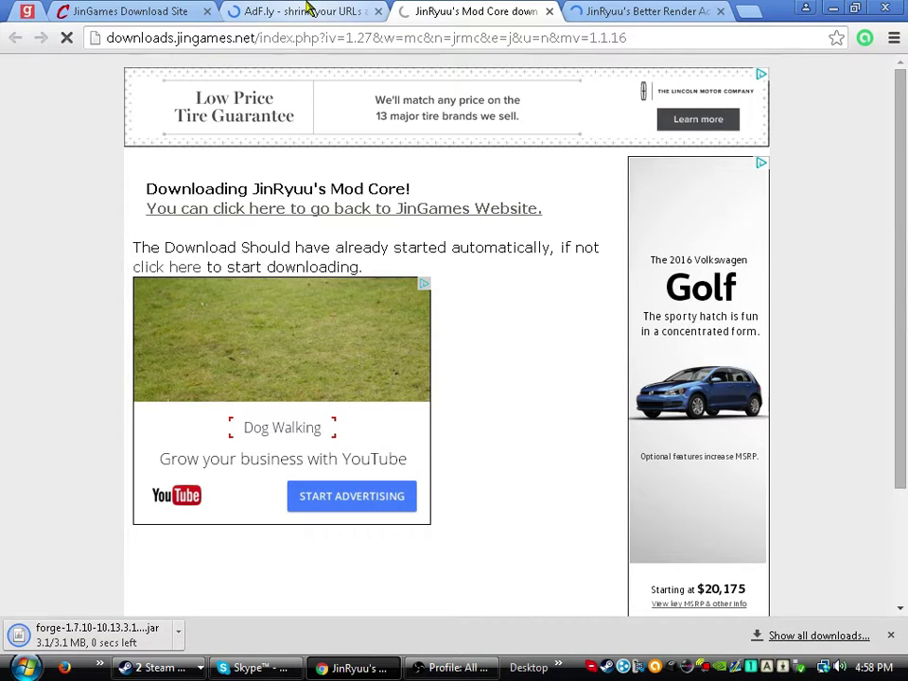
Start the JinRyuu's Better Render Addon download manually from its download page
key("ctrl+Tab")
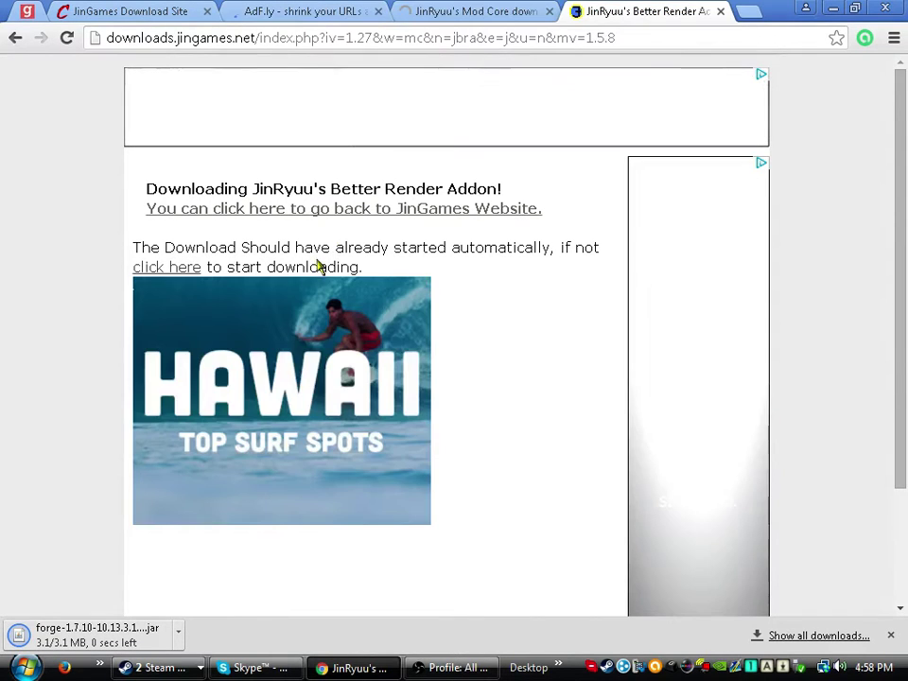
left_click(187, 269)
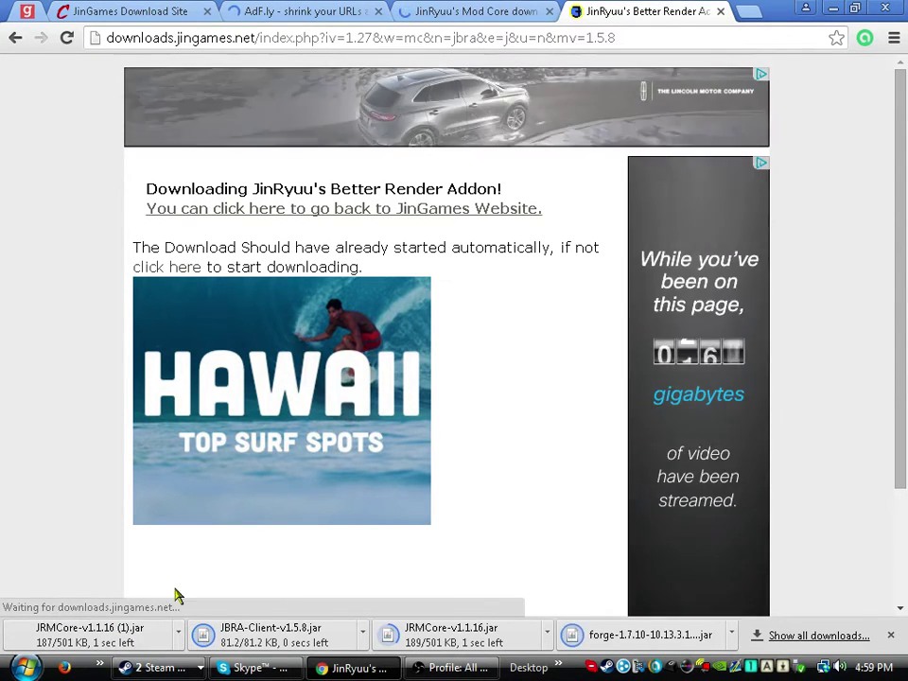
Try to cancel the duplicate JRMCore and JBRA Client downloads
left_click(197, 635)
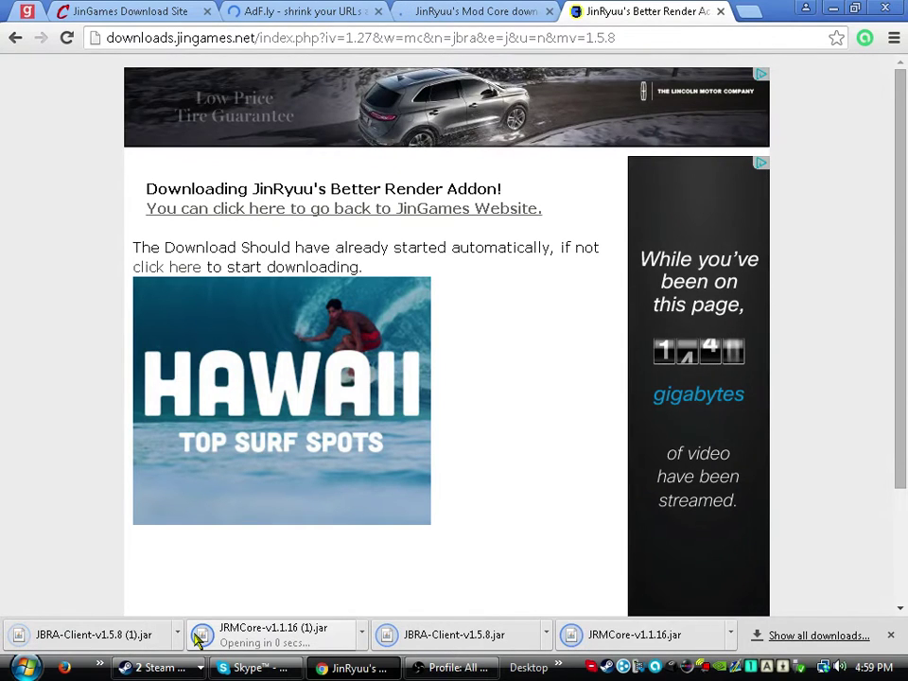
right_click(197, 640)
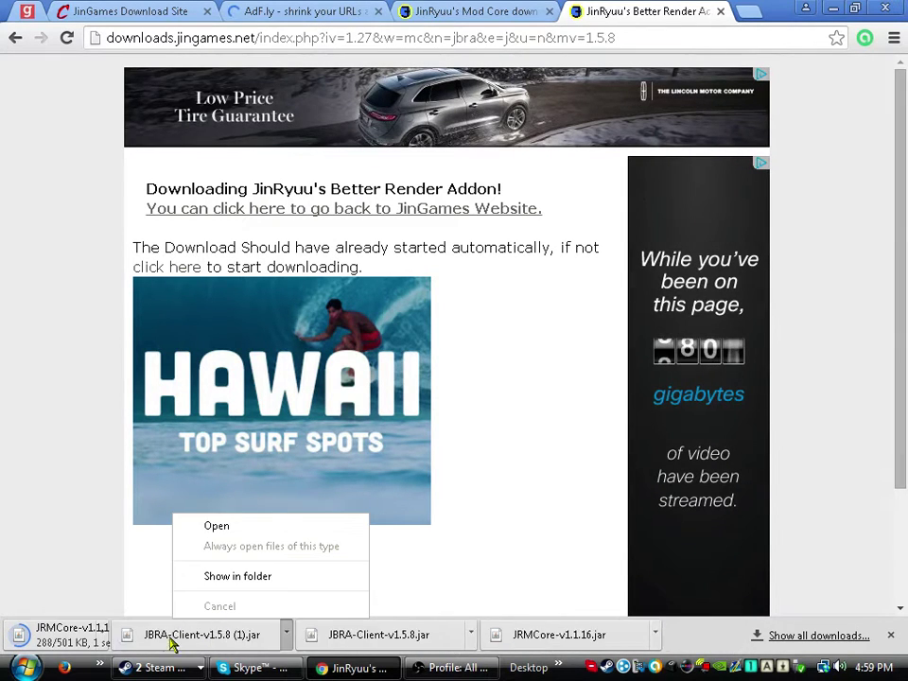
left_click(162, 608)
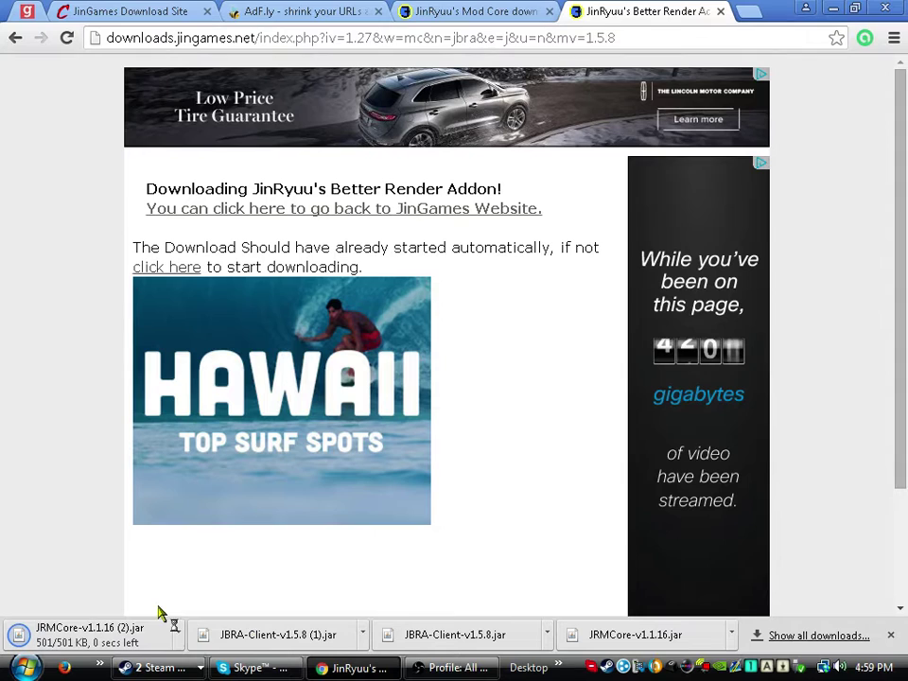
right_click(165, 631)
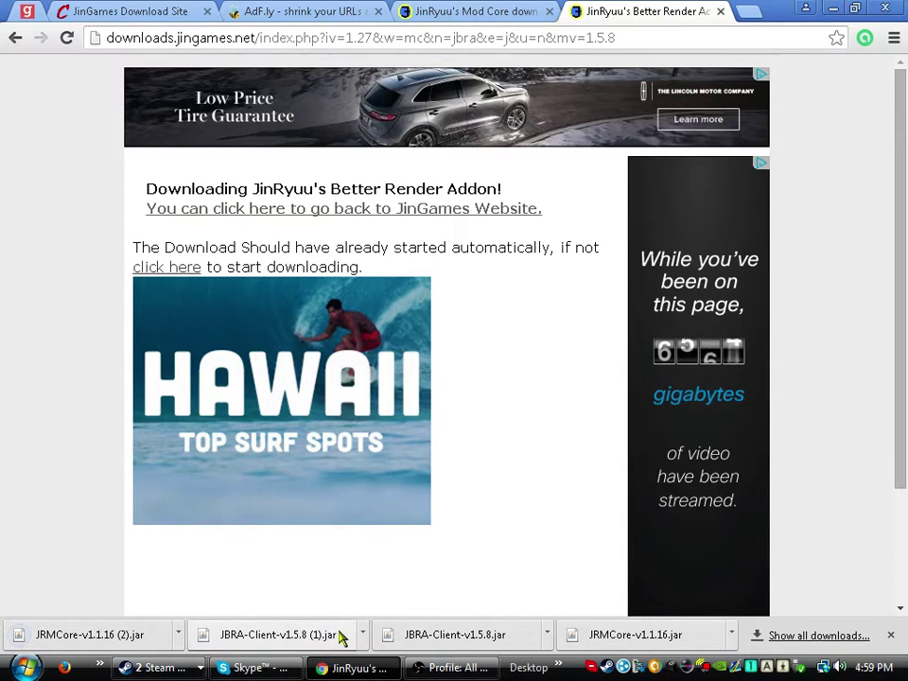
right_click(149, 635)
left_click(173, 587)
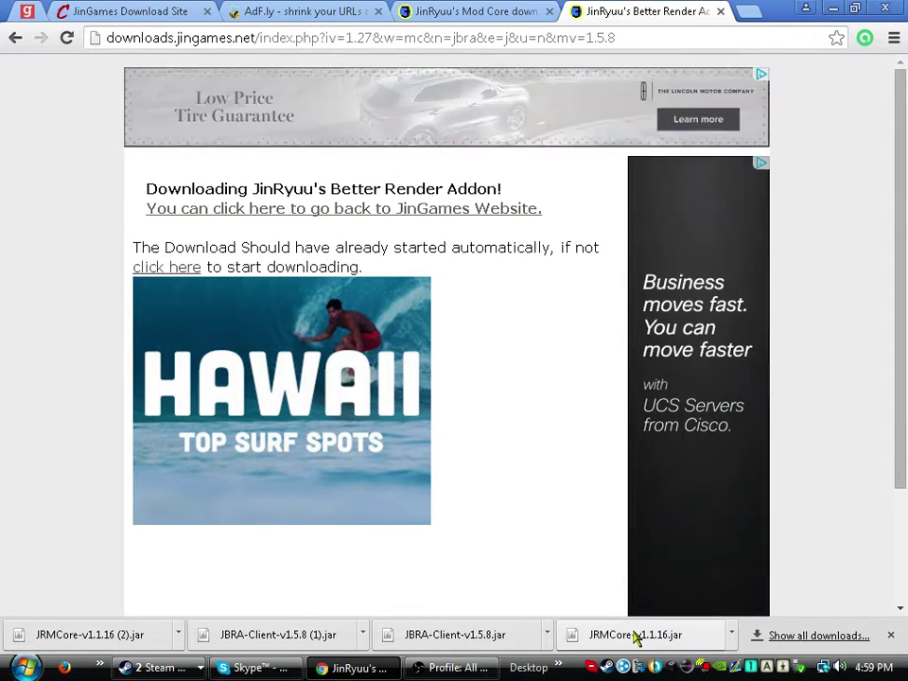
Resize the browser and minimize Open Broadcaster Software to expose the desktop, and copy the downloaded JBRA-Client-v1.5.8.jar and JRMCore-v1.1.16.jar onto it
left_click(855, 8)
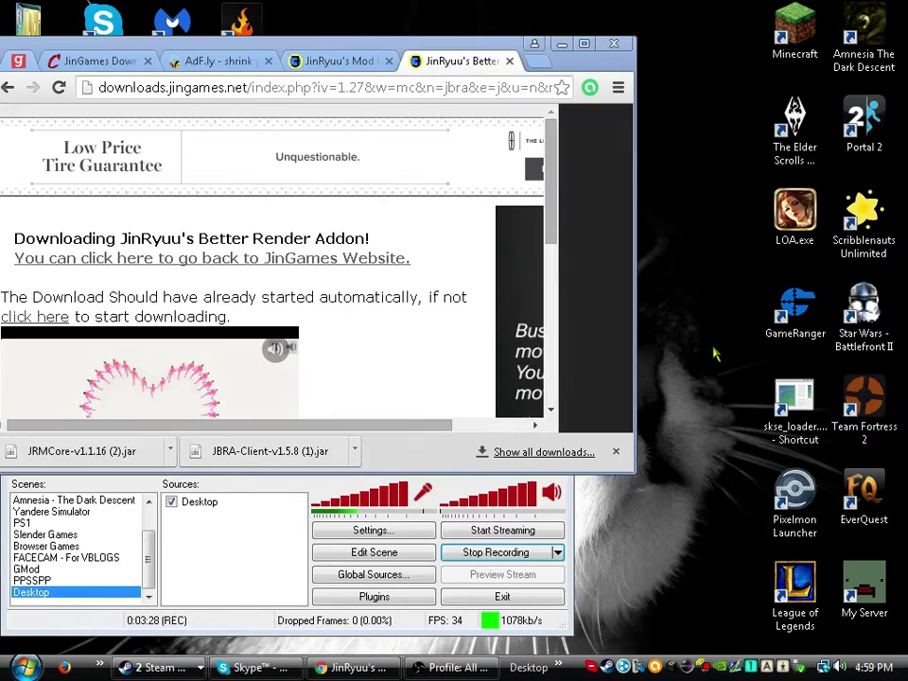
left_click_drag(562, 360, 906, 360)
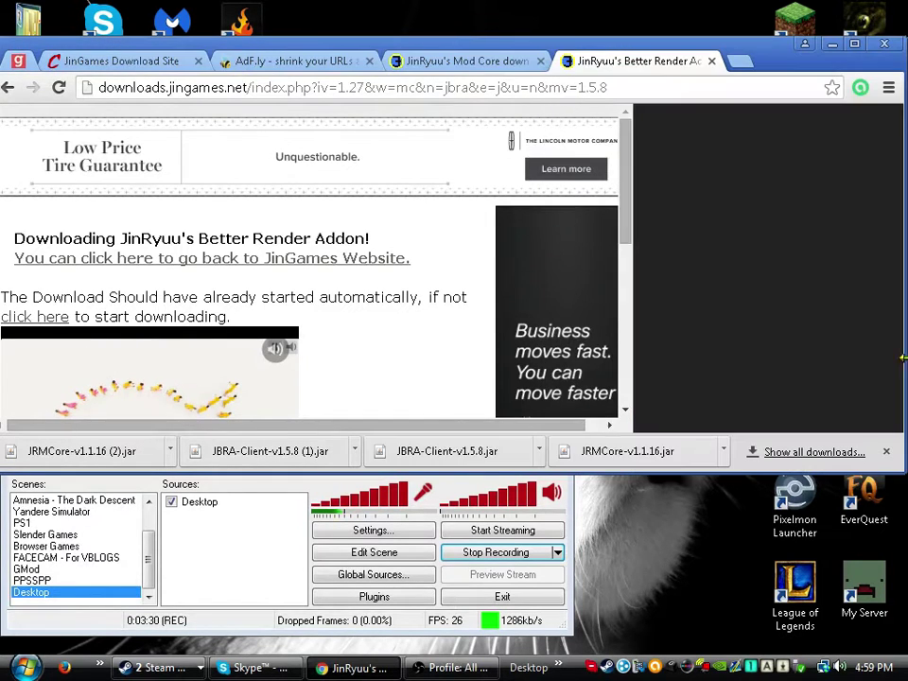
left_click_drag(454, 454, 587, 484)
left_click(244, 584)
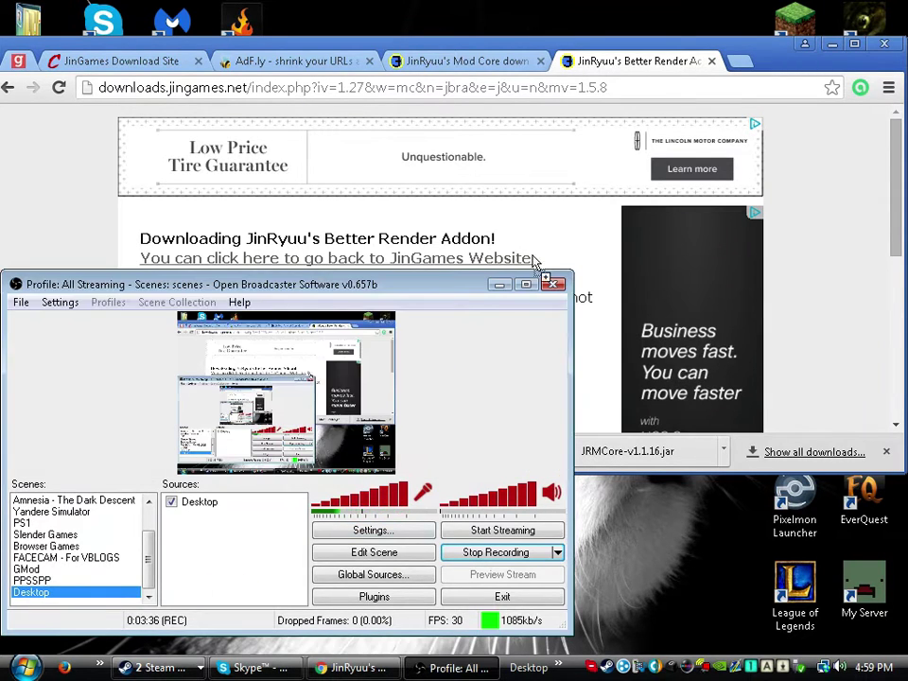
left_click(497, 283)
mouse_move(501, 48)
left_mouse_down()
mouse_move(502, 9)
mouse_move(497, 26)
left_mouse_up()
left_click_drag(597, 421, 519, 594)
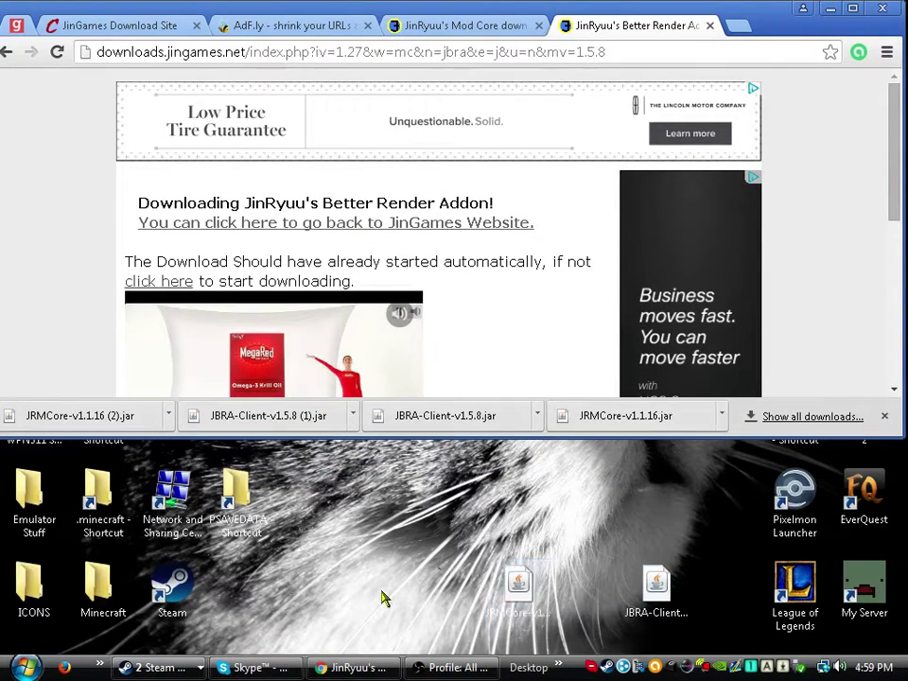
Open the full downloads list and copy forge-1.7.10-10.13.3.1403-1.7.10-installer.jar from it to the desktop
left_click(536, 416)
left_click(536, 417)
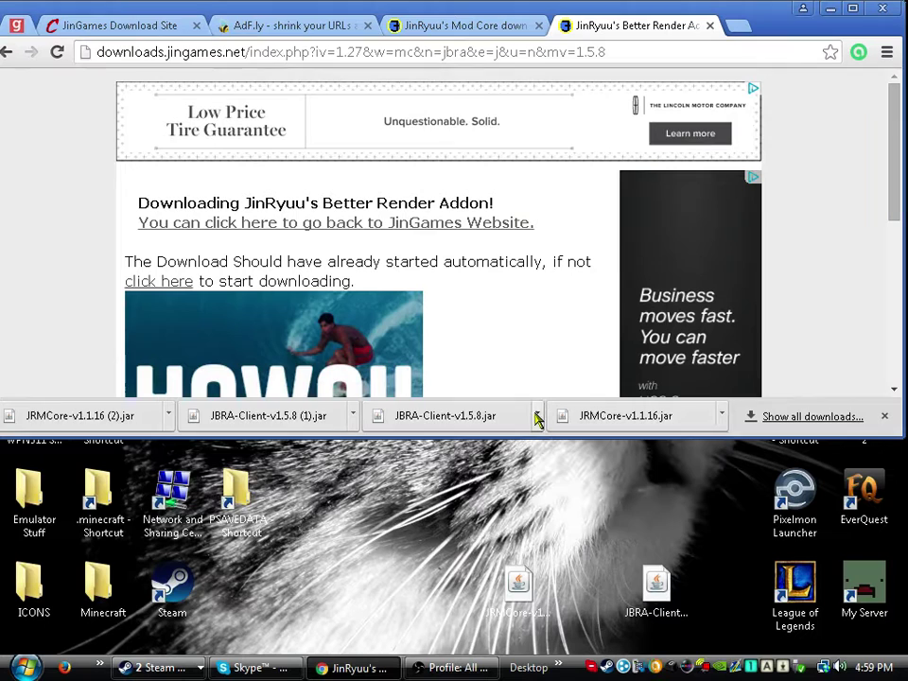
right_click(118, 426)
key("Escape")
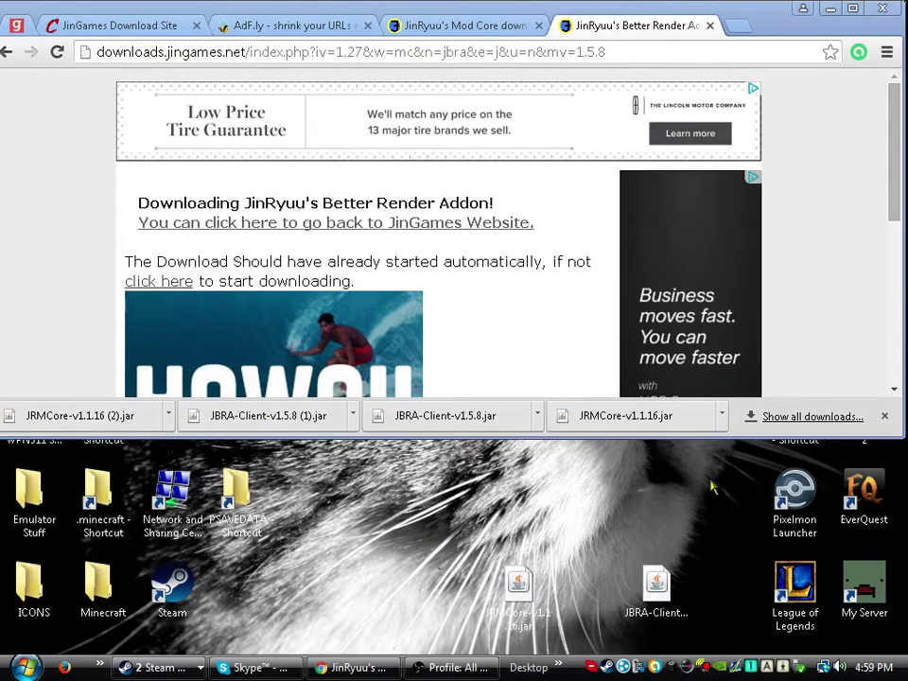
left_click(851, 420)
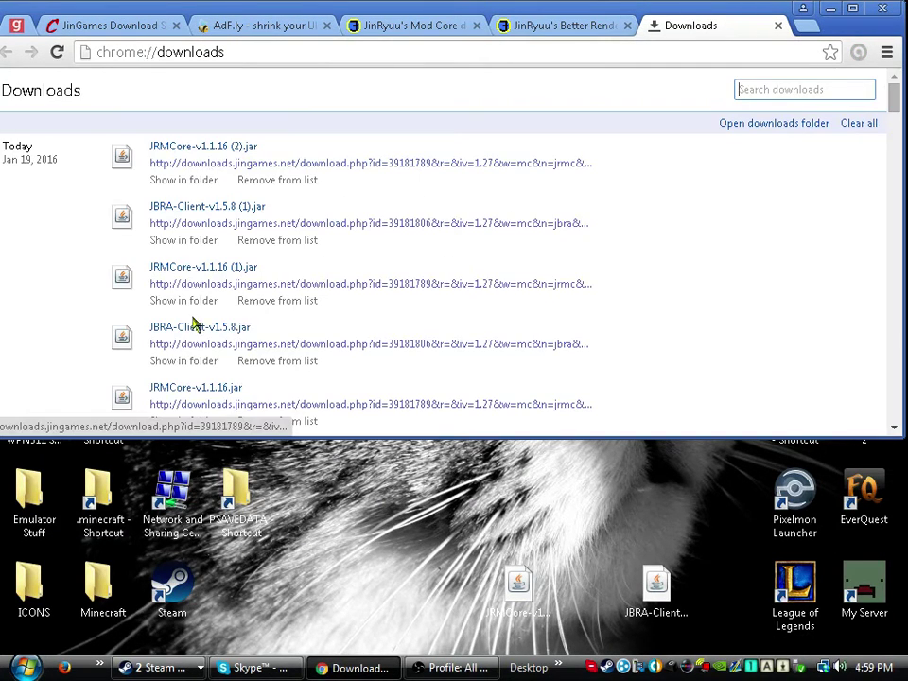
scroll(671, 81, "down", 3)
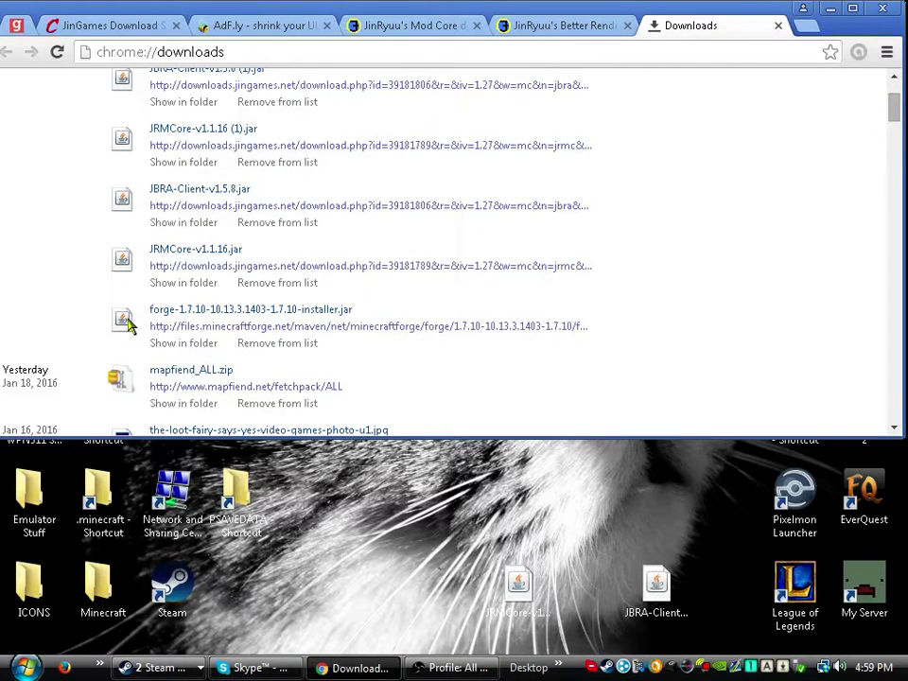
left_click_drag(128, 324, 598, 587)
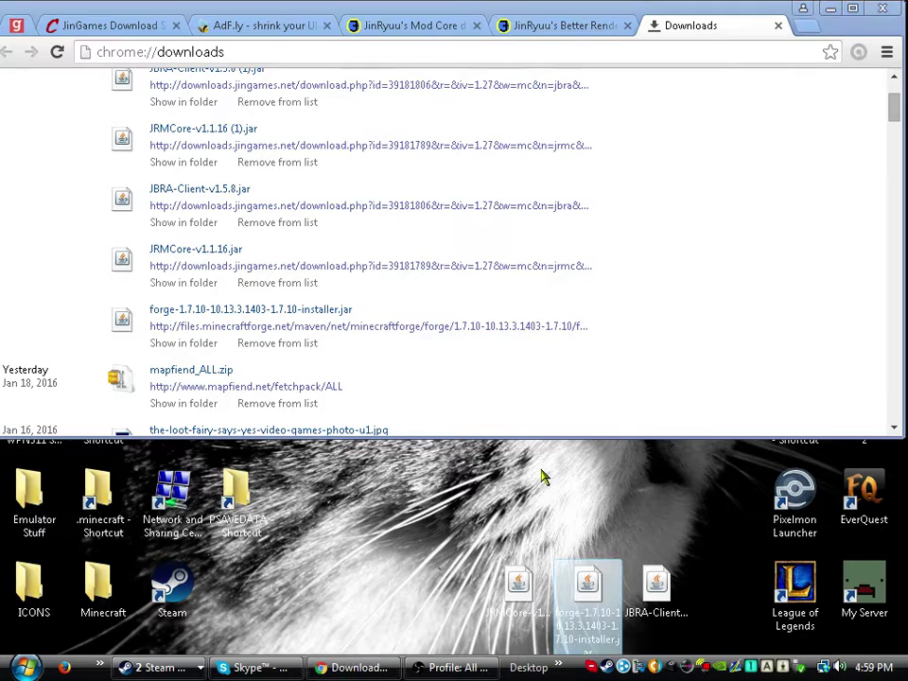
left_click_drag(490, 516, 739, 619)
left_click(369, 373)
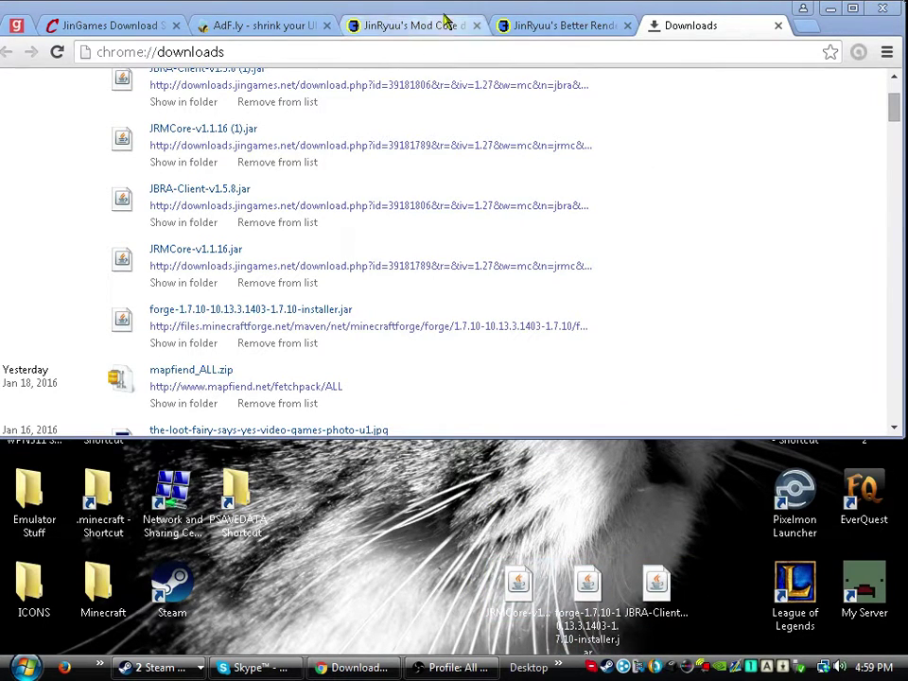
Close the JinRyuu's Mod Core, JinRyuu's Better Render Addon and Downloads tabs
left_click(477, 25)
left_click(479, 26)
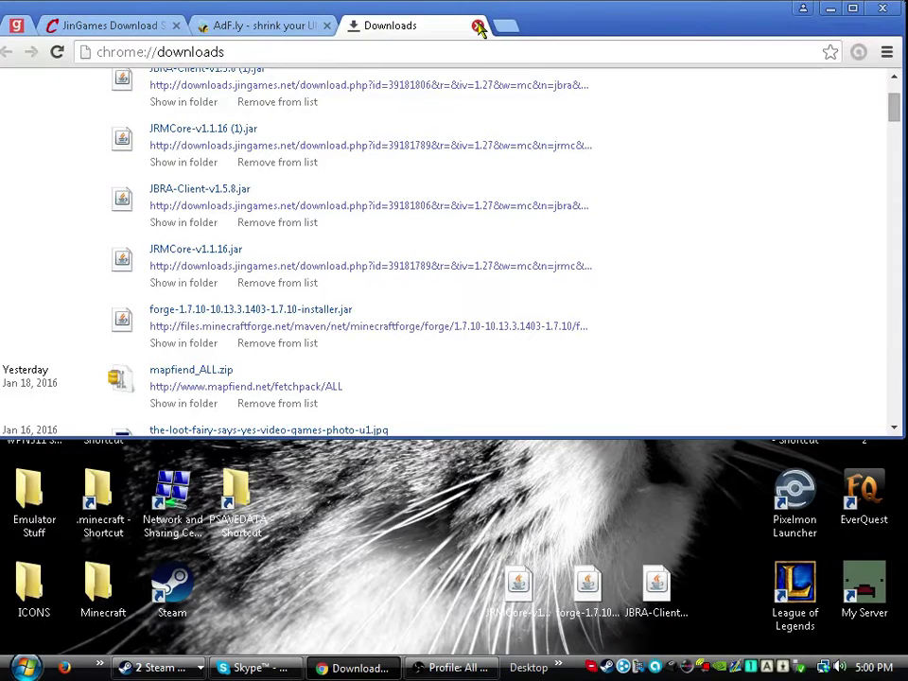
left_click(479, 26)
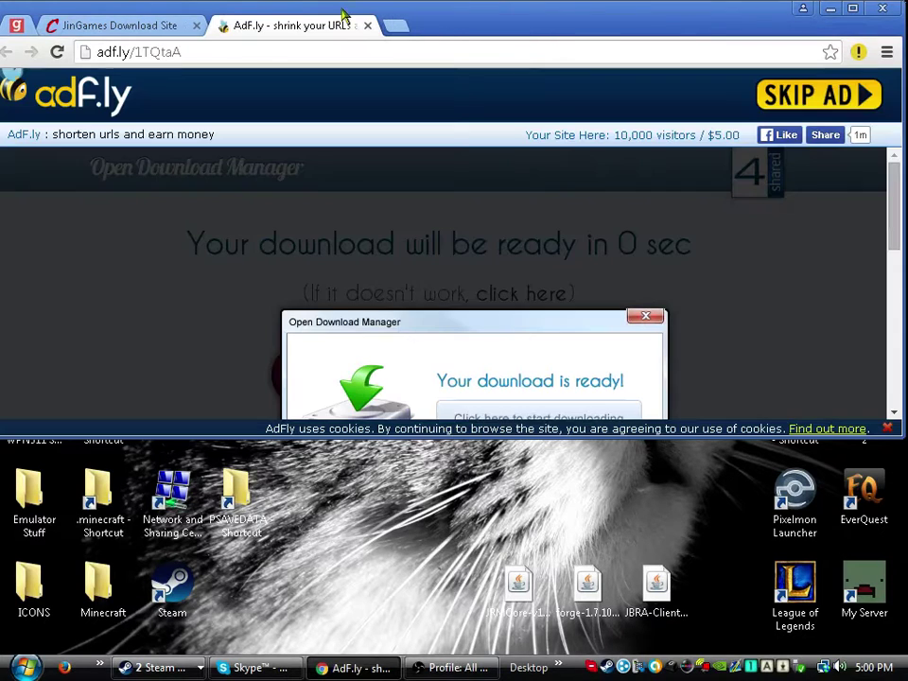
Skip the AdF.ly ad to start the Dragon Block C download, maximize the browser and close the pop-up ad tab
left_click(819, 95)
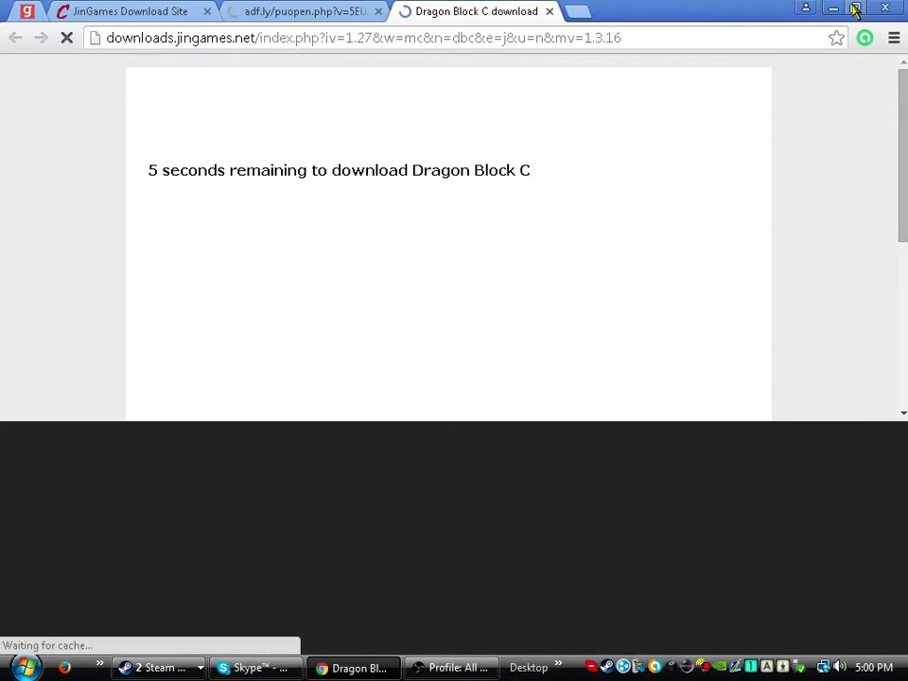
left_click(854, 9)
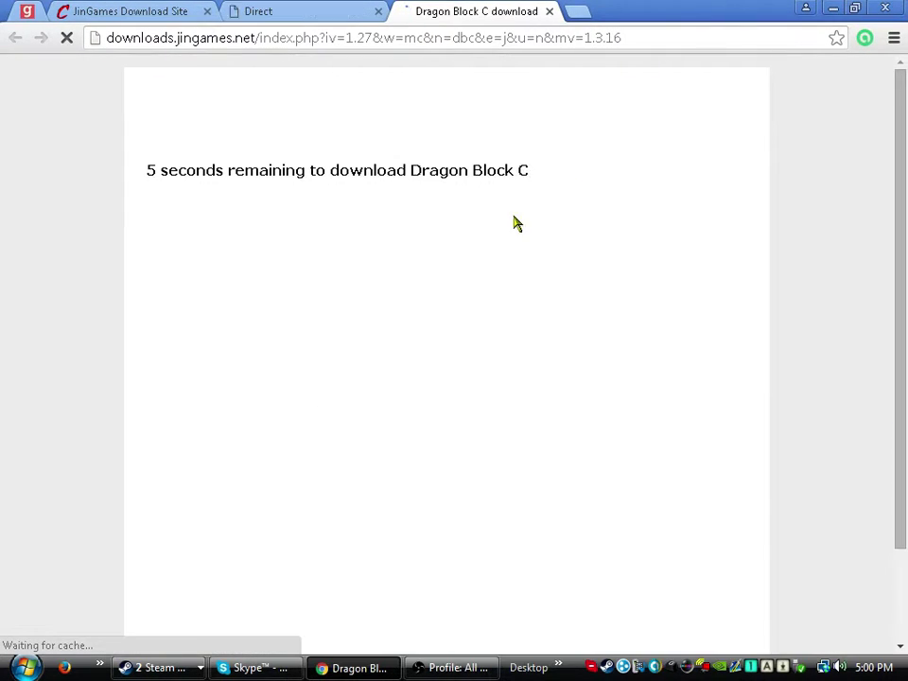
left_click(378, 13)
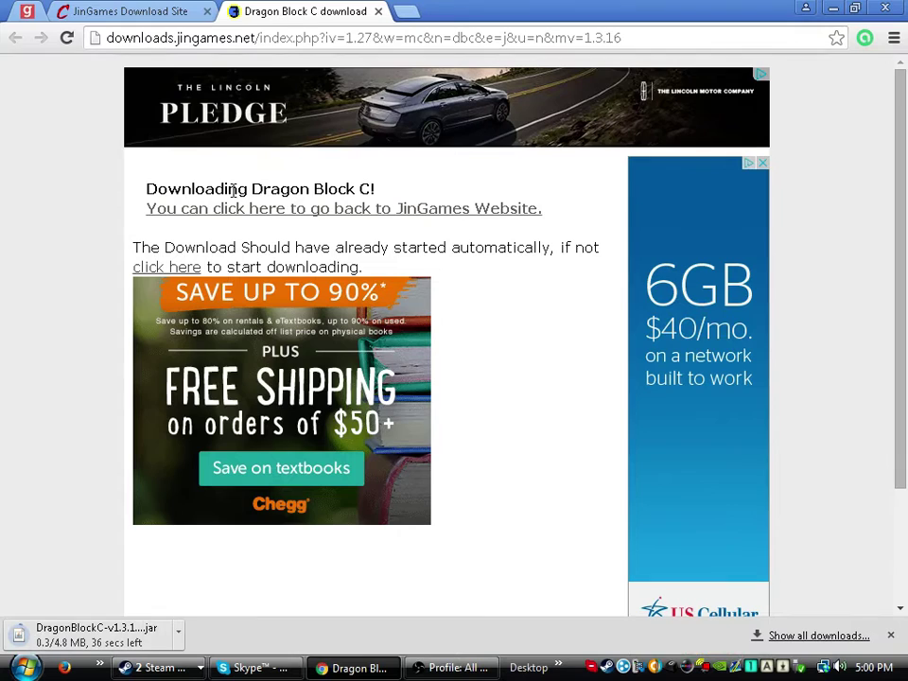
left_click_drag(373, 189, 247, 187)
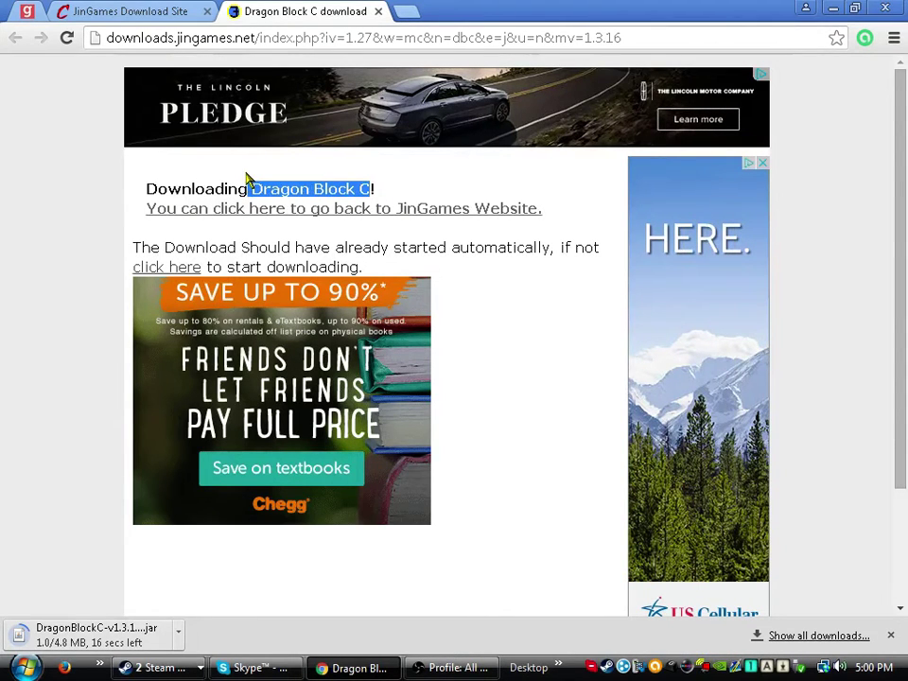
left_click(152, 13)
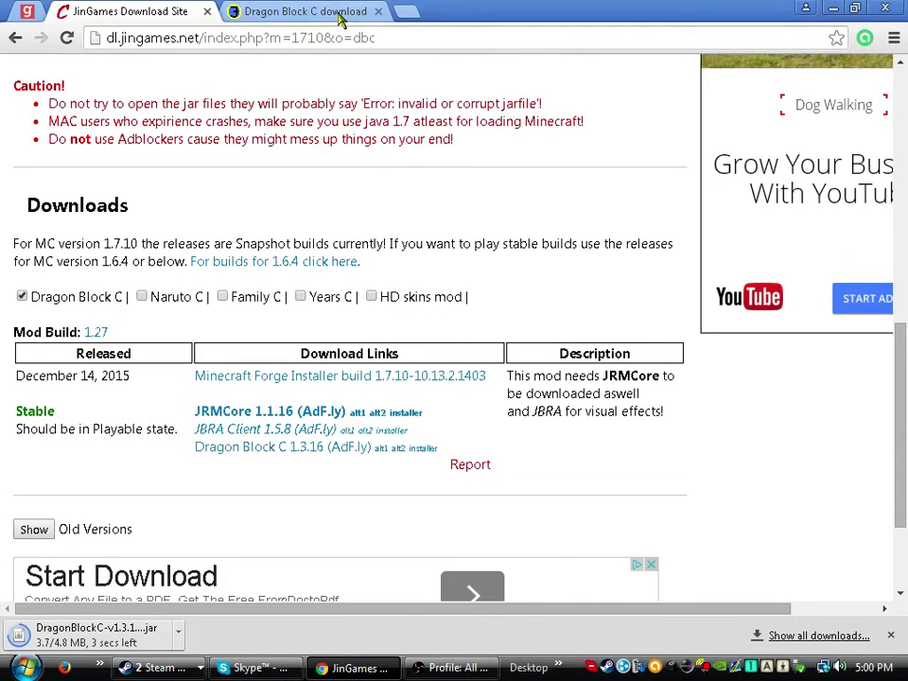
left_click(303, 12)
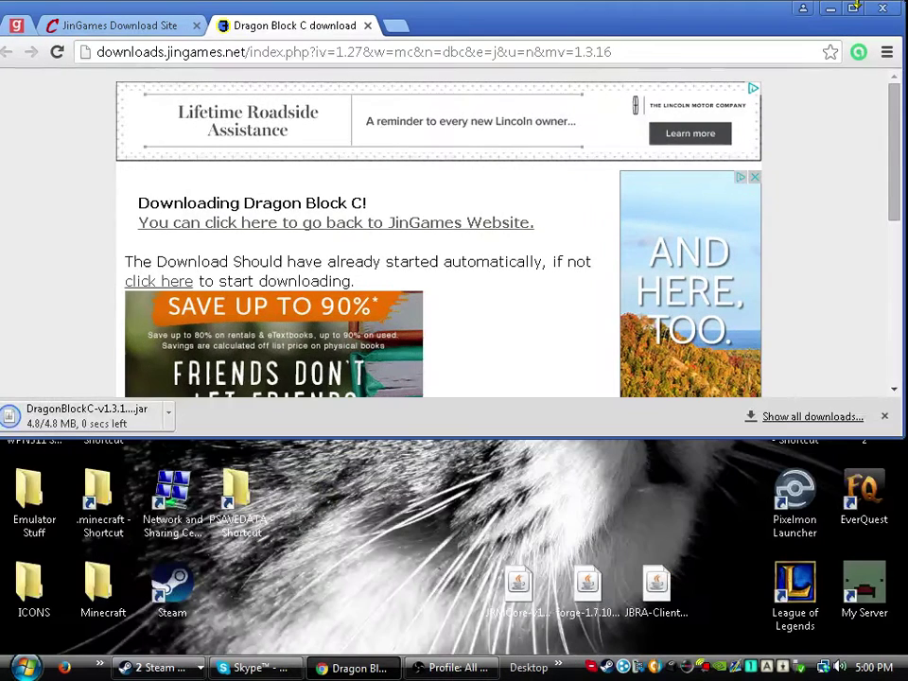
Copy the downloaded Dragon Block C jar to the desktop, rename it DragonBlockC-v1.3.16.jar and place it beside the other jars
left_click(854, 7)
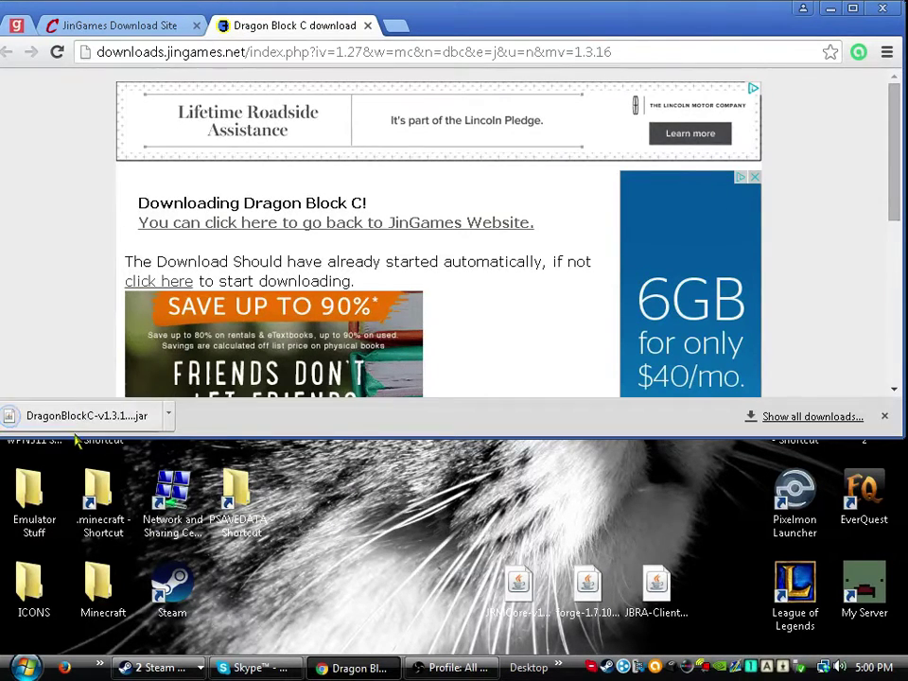
left_click_drag(425, 600, 378, 596)
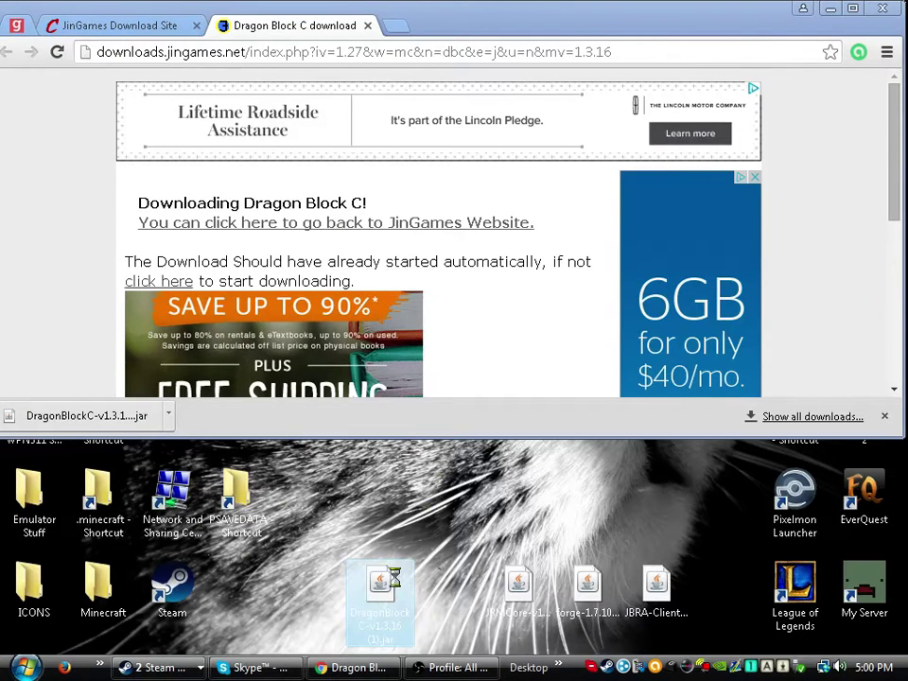
right_click(393, 629)
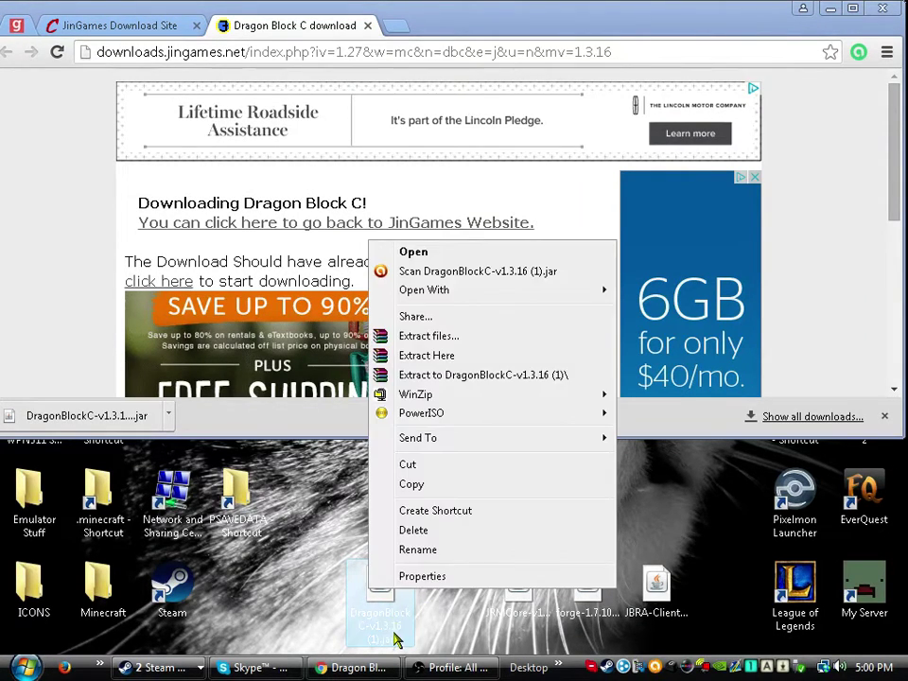
left_click(406, 547)
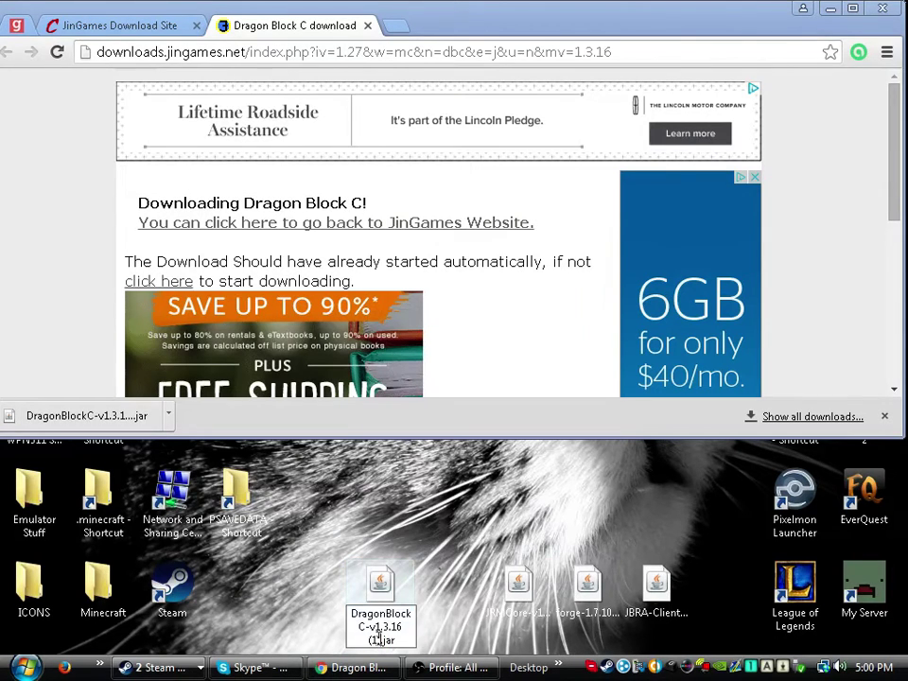
left_click(383, 640)
key("BackSpace")
key("BackSpace")
key("BackSpace")
key("BackSpace")
key("Return")
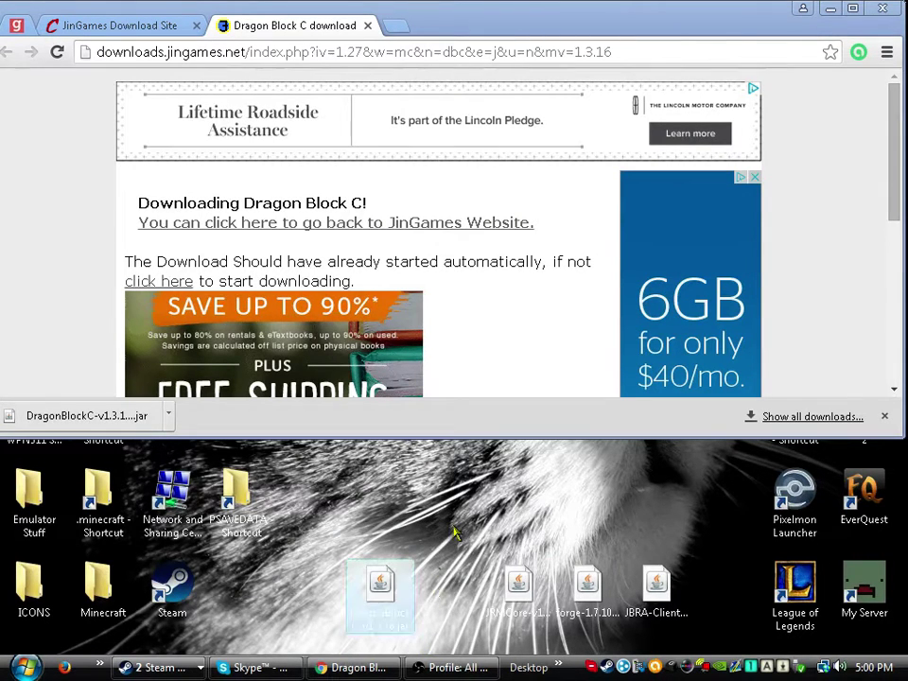
left_click_drag(437, 581, 445, 572)
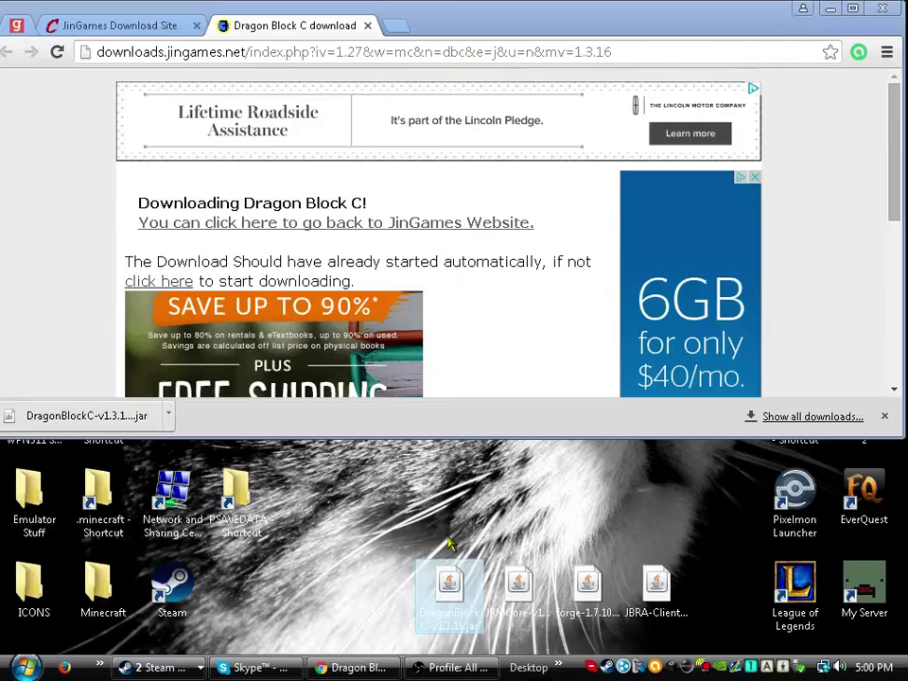
Close the Dragon Block C download and JinGames Download Site tabs and exit the browser
left_click(367, 26)
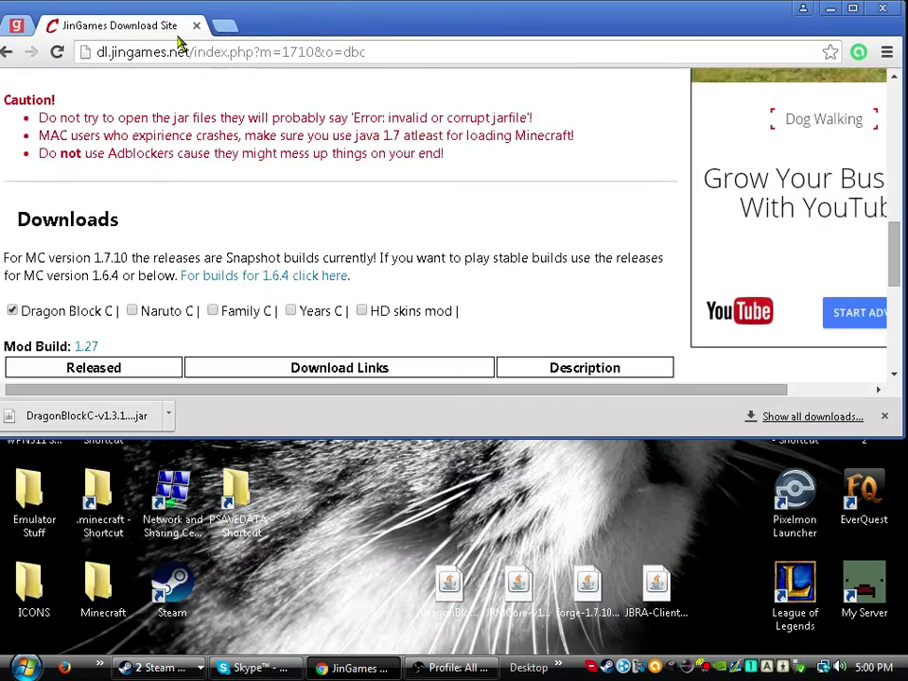
left_click(196, 26)
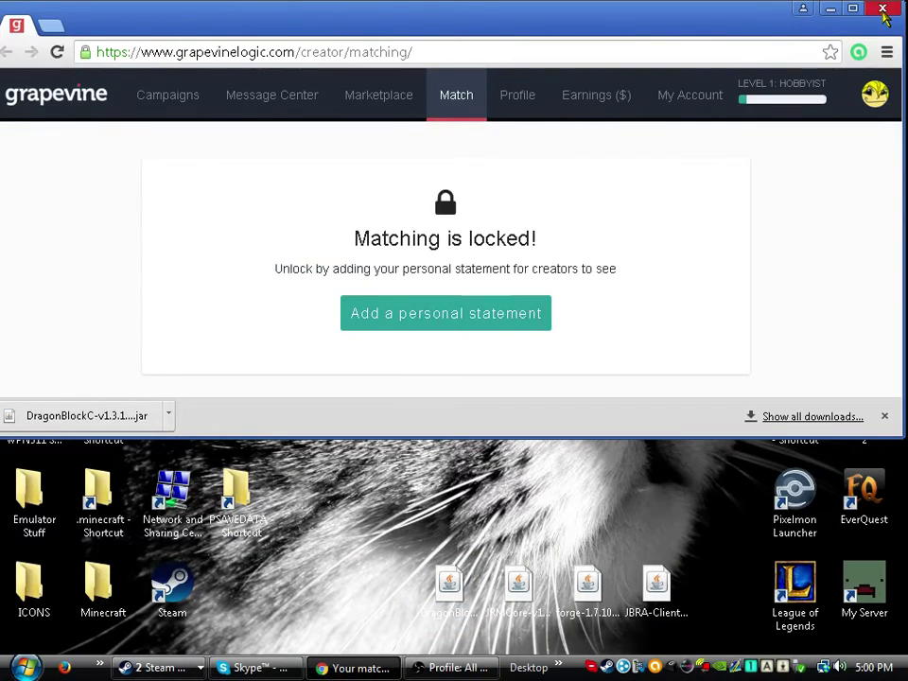
left_click(197, 25)
Move the four downloaded jars to the top row of the desktop and run the Forge 1.7.10 installer
left_click_drag(409, 554, 682, 53)
left_click(475, 138)
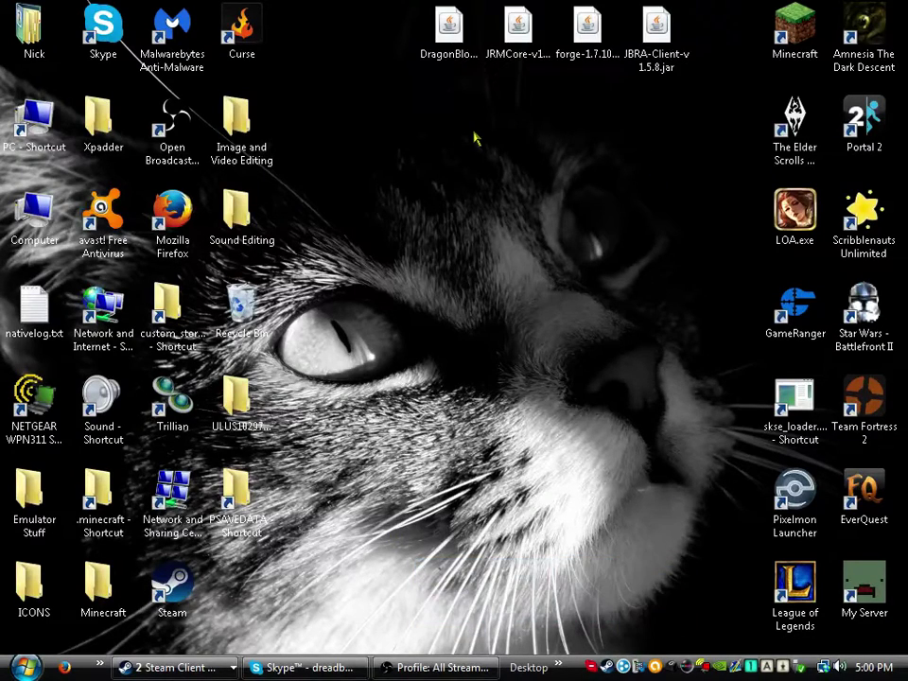
left_click_drag(349, 104, 677, 77)
left_click(594, 34)
double_click(596, 34)
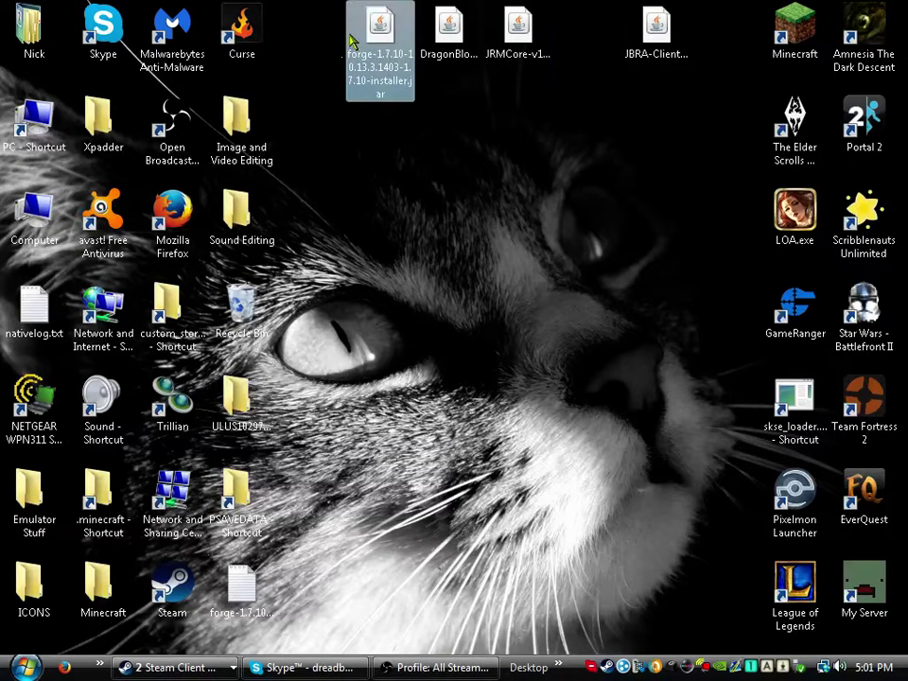
Regroup the mod jars on the desktop, open the Forge installer with Java(TM) Platform SE binary and install the client
left_click_drag(573, 126, 507, 23)
left_click(500, 120)
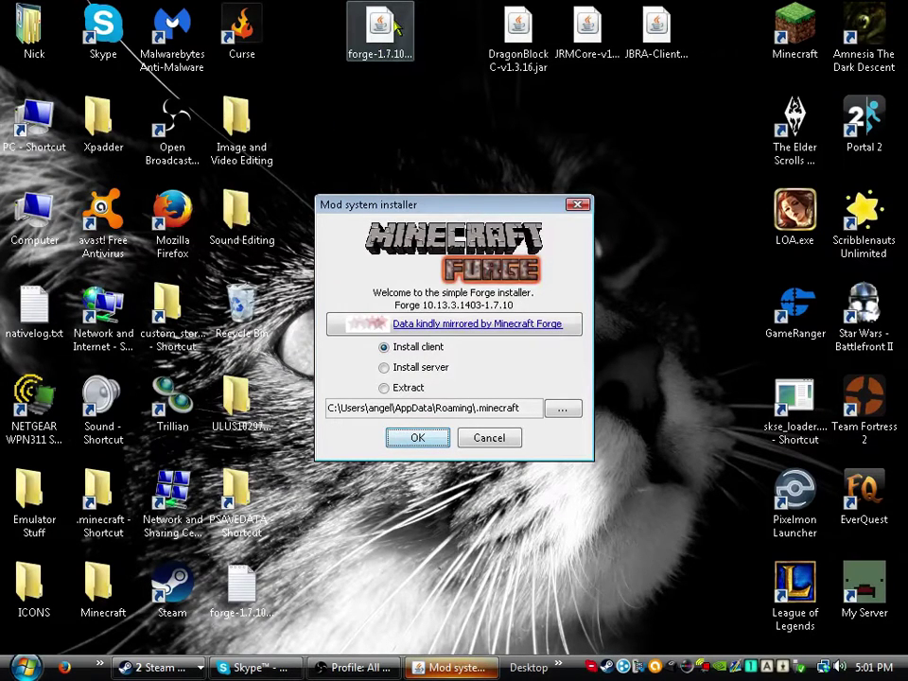
right_click(396, 30)
mouse_move(458, 74)
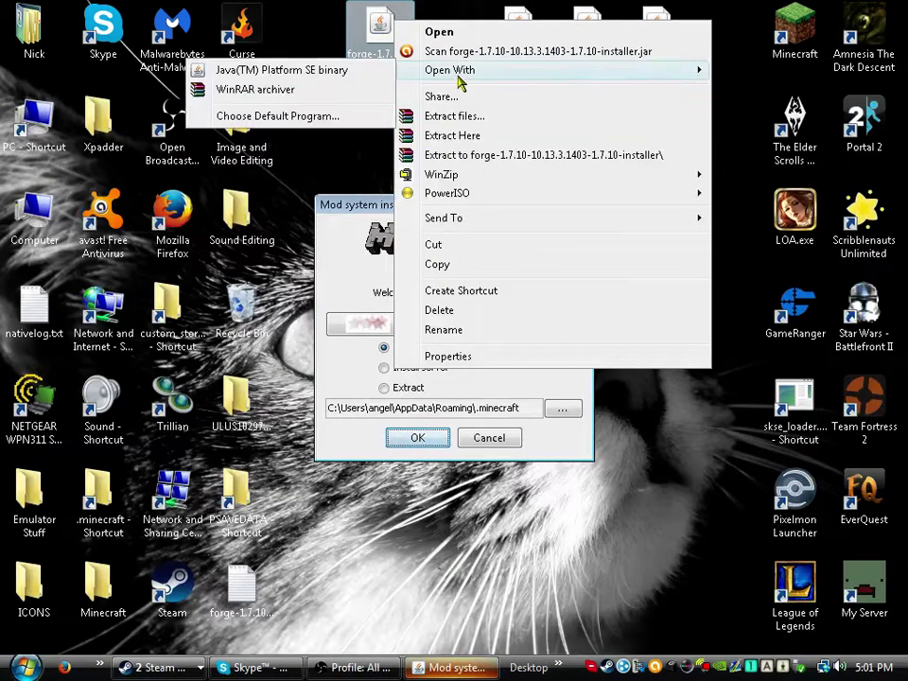
left_click(251, 70)
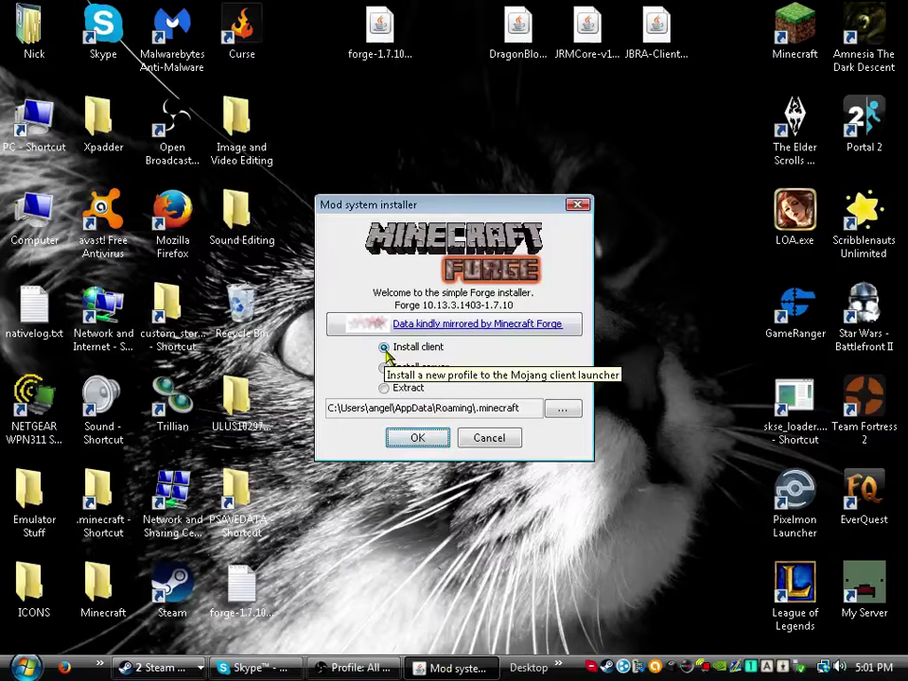
left_click(416, 437)
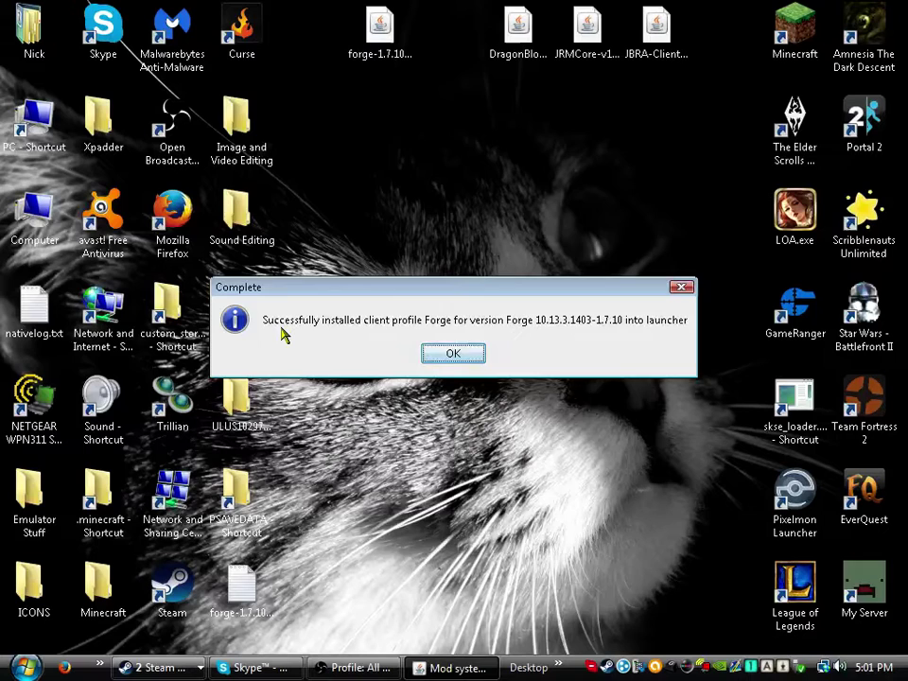
left_click(475, 354)
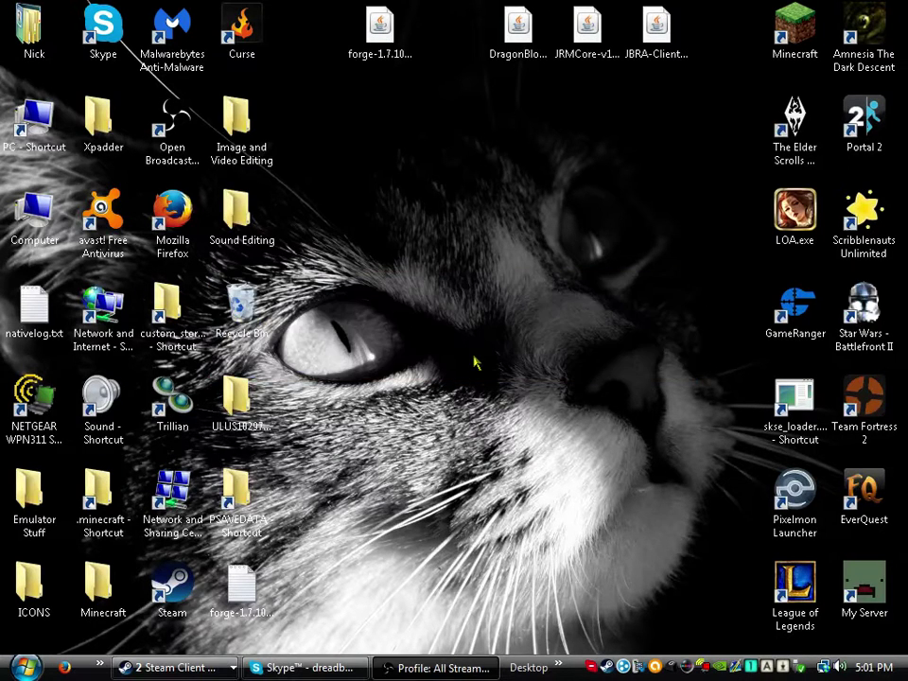
Open the mods folder inside .minecraft and delete all of its existing files and folders
left_click(114, 511)
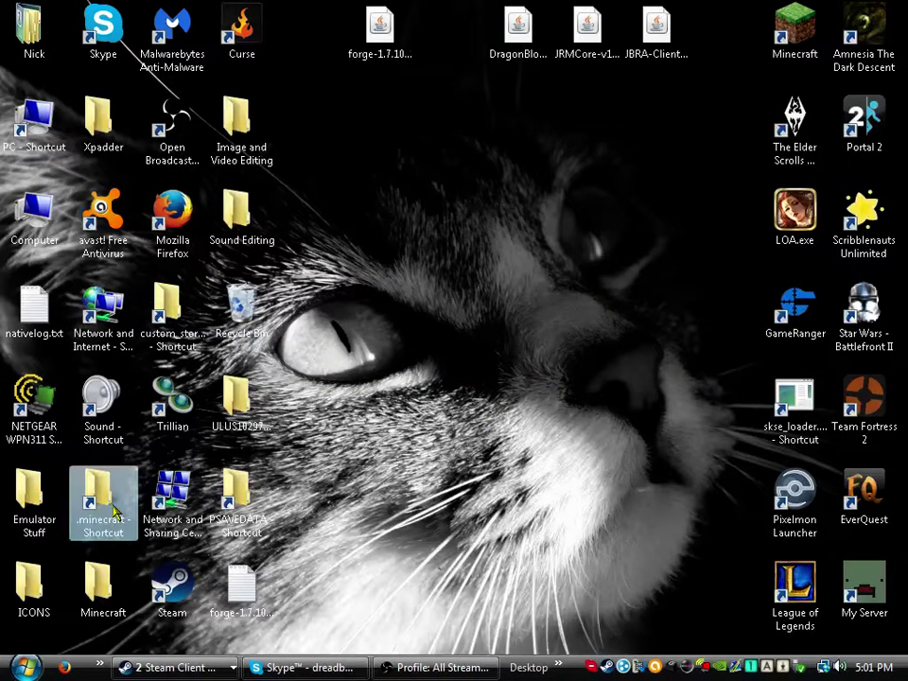
double_click(113, 510)
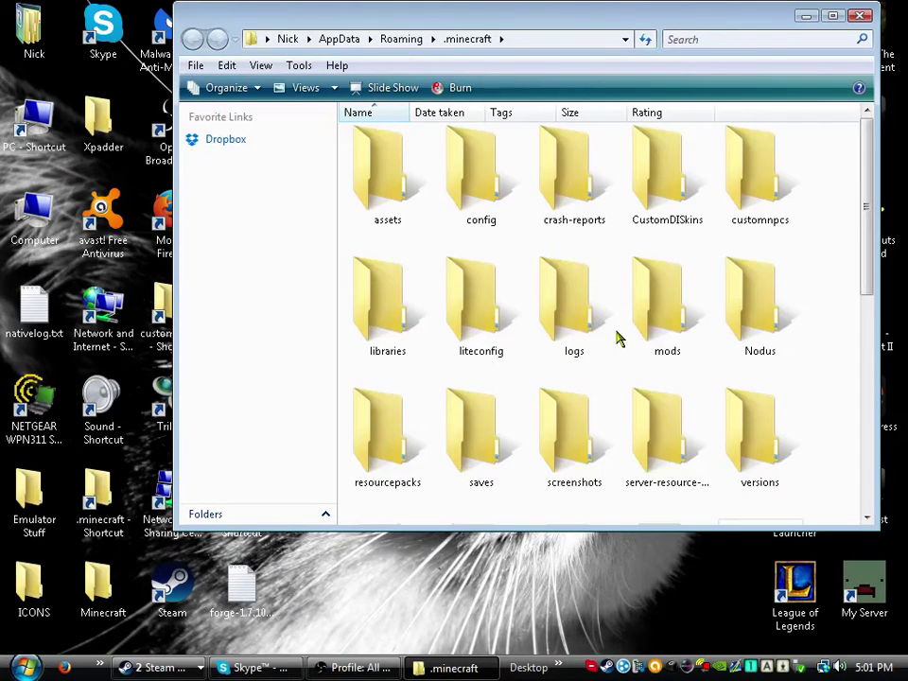
double_click(658, 307)
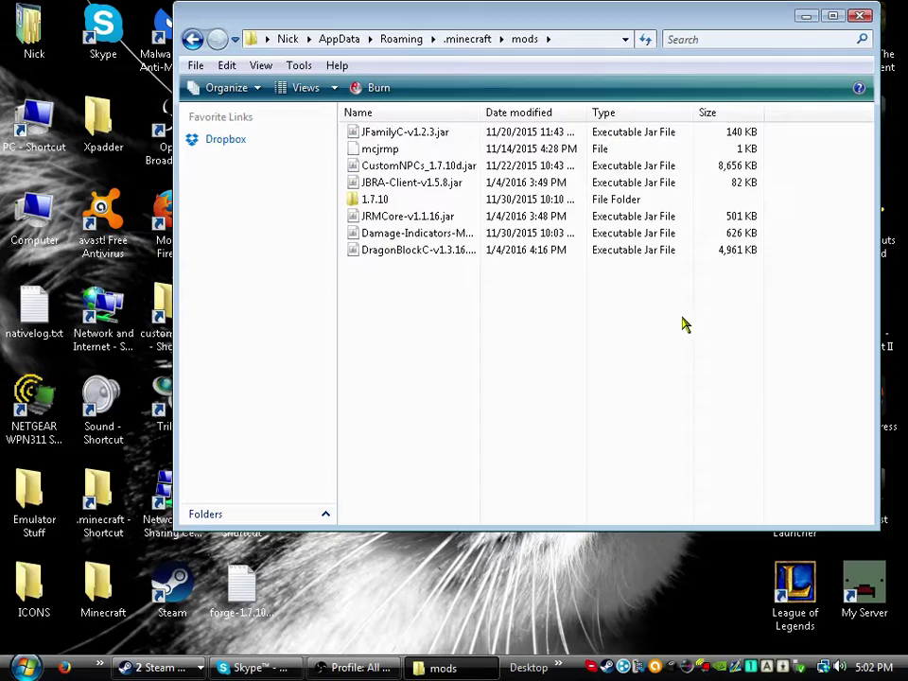
left_click_drag(685, 325, 339, 128)
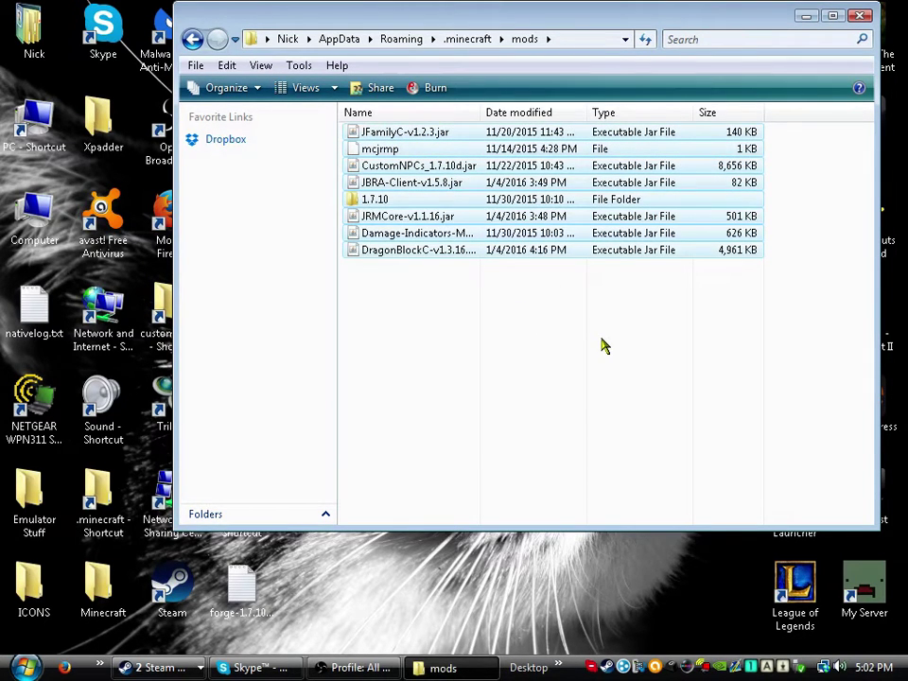
key("Delete")
left_click(537, 361)
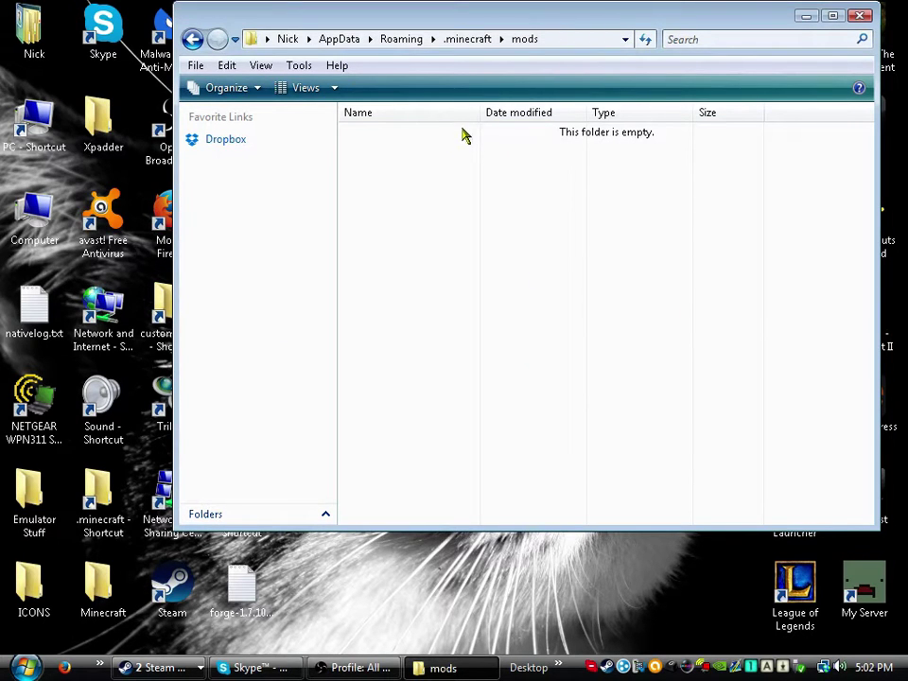
Move the DragonBlockC, JRMCore and JBRA-Client jars from the desktop into the emptied mods folder
left_click_drag(553, 17, 450, 127)
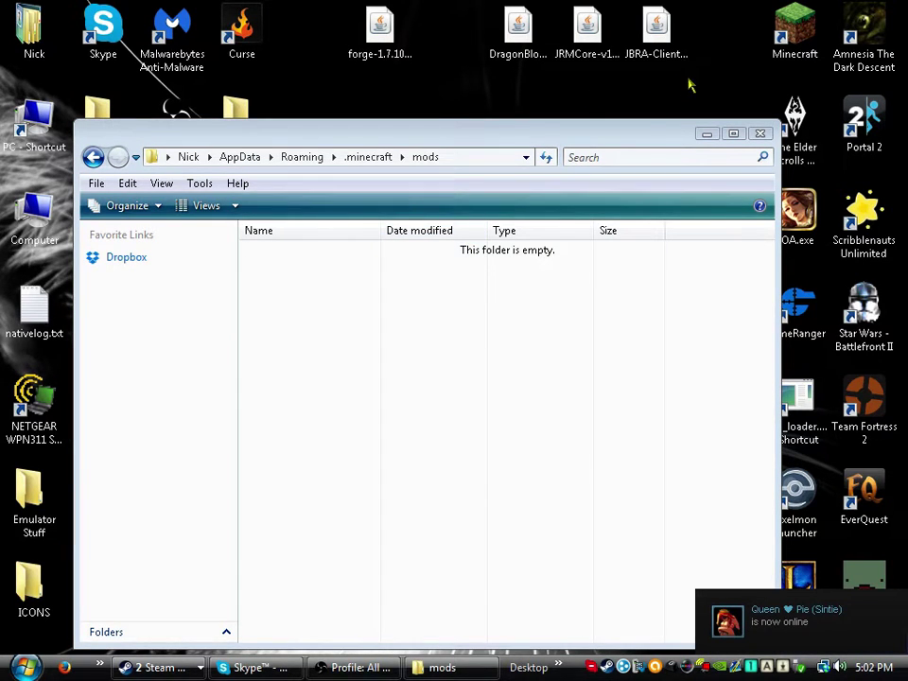
left_click_drag(690, 85, 344, 292)
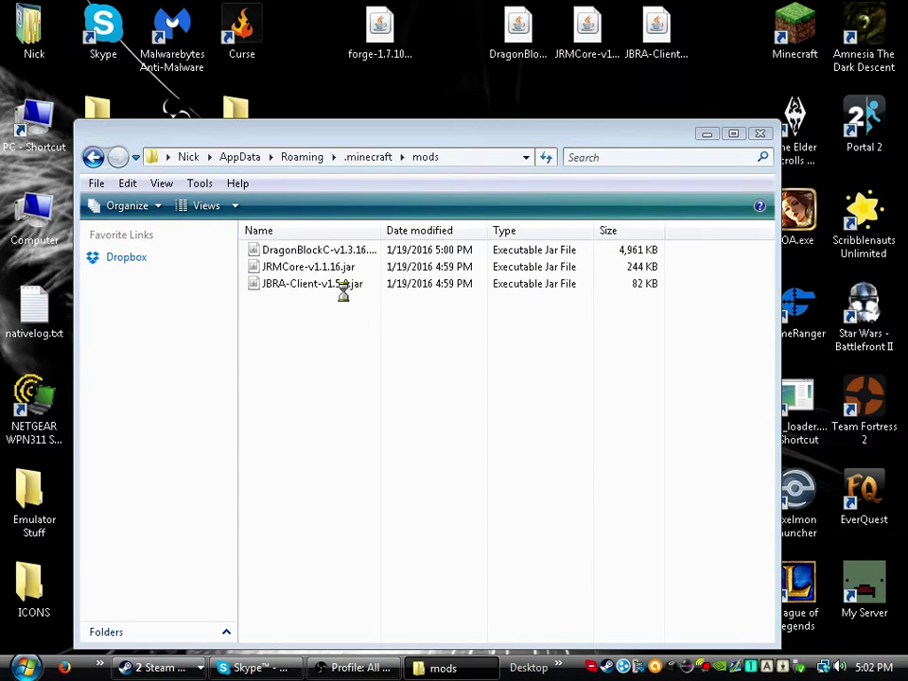
left_click(342, 345)
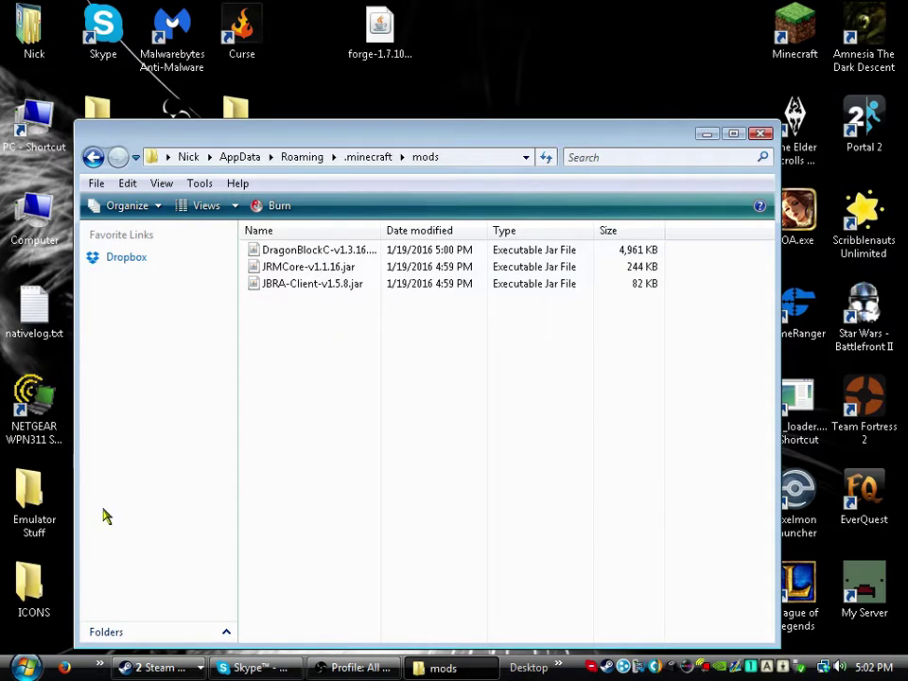
Start the Minecraft launcher from the Minecraft.exe shortcut and keep the forge profile selected
left_click(100, 666)
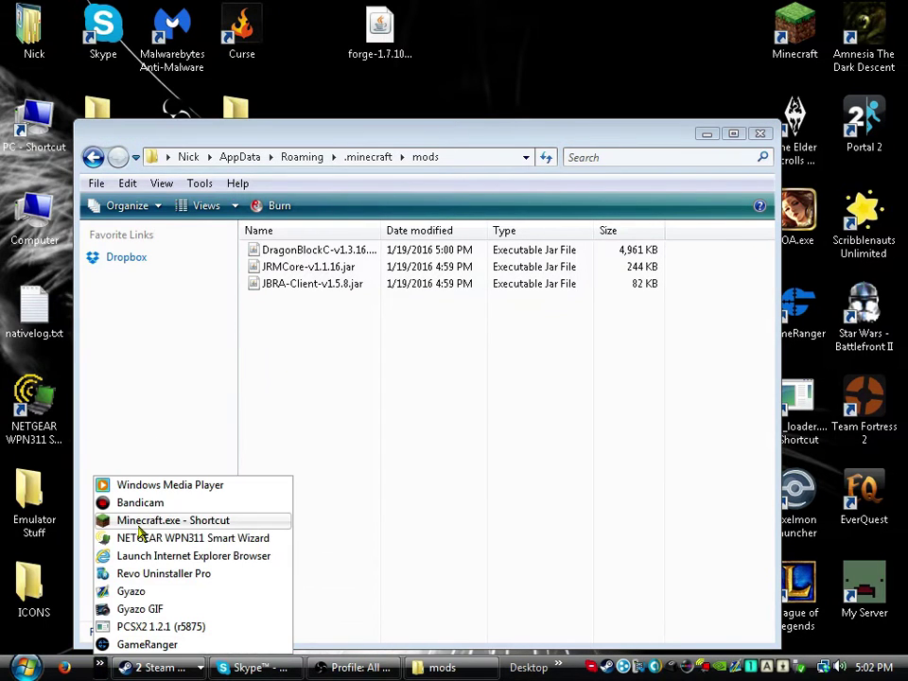
left_click(140, 526)
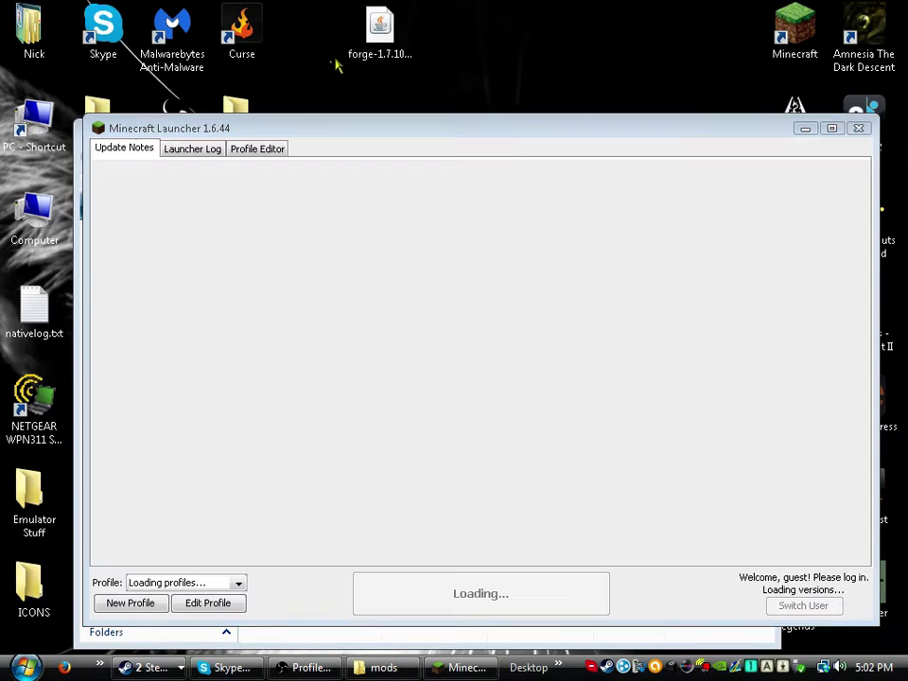
left_click(397, 33)
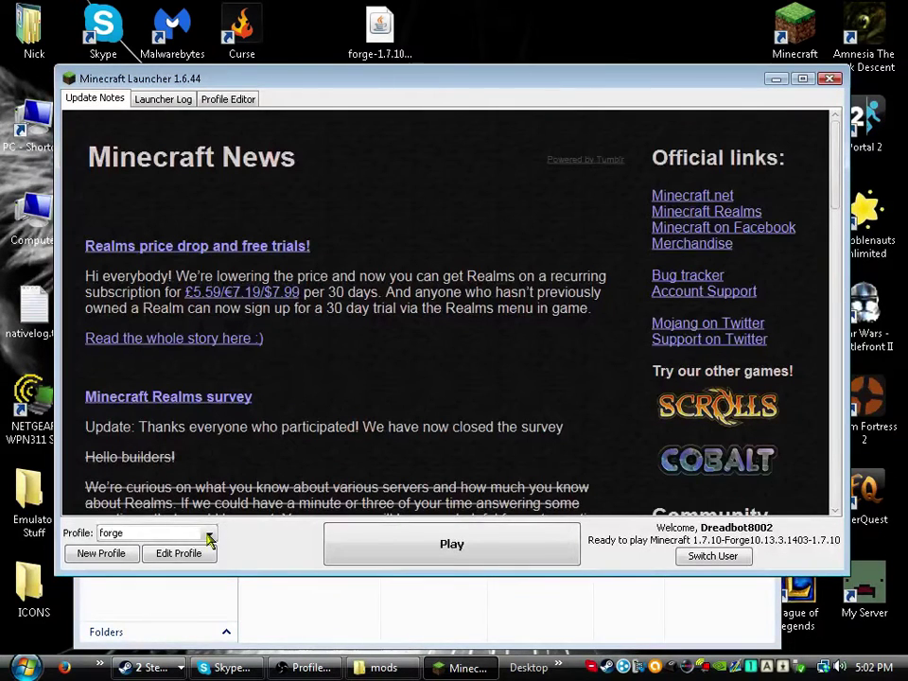
left_click(210, 535)
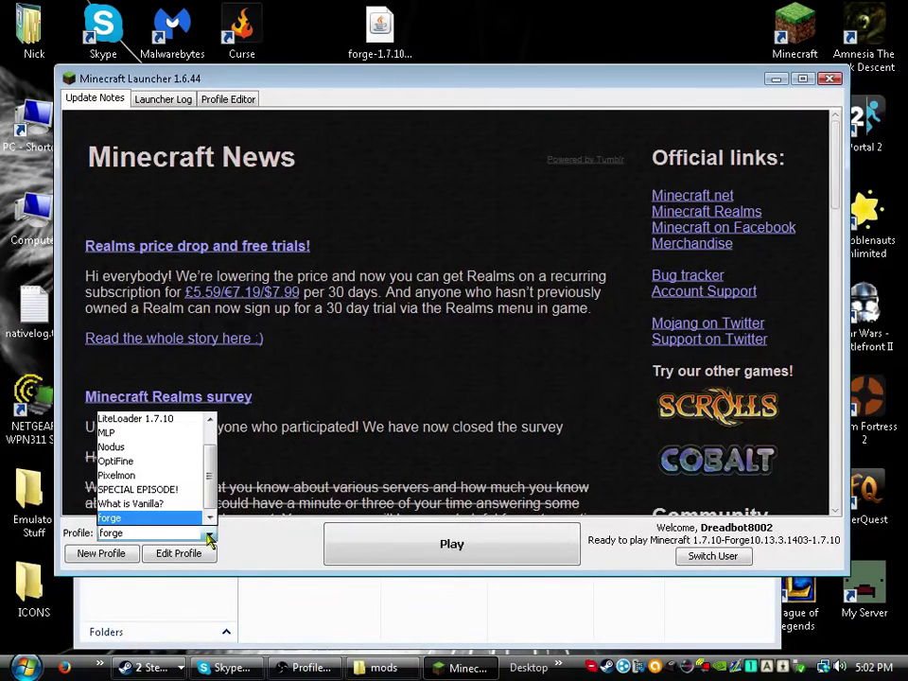
left_click(204, 535)
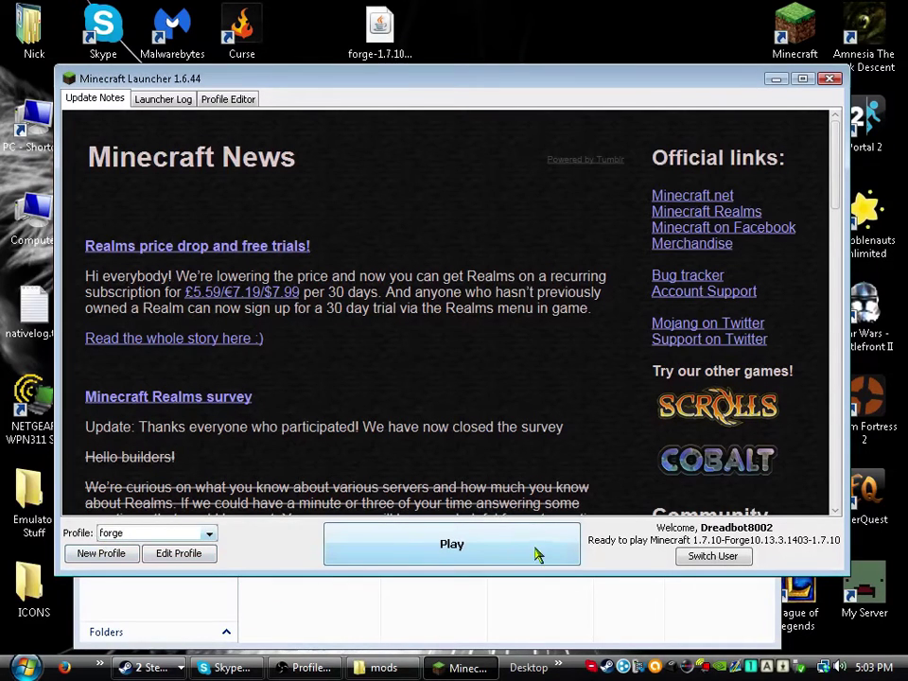
Compare the Forge installer's version on the desktop with the version the launcher is ready to play
left_click_drag(400, 81, 391, 123)
left_click(387, 81)
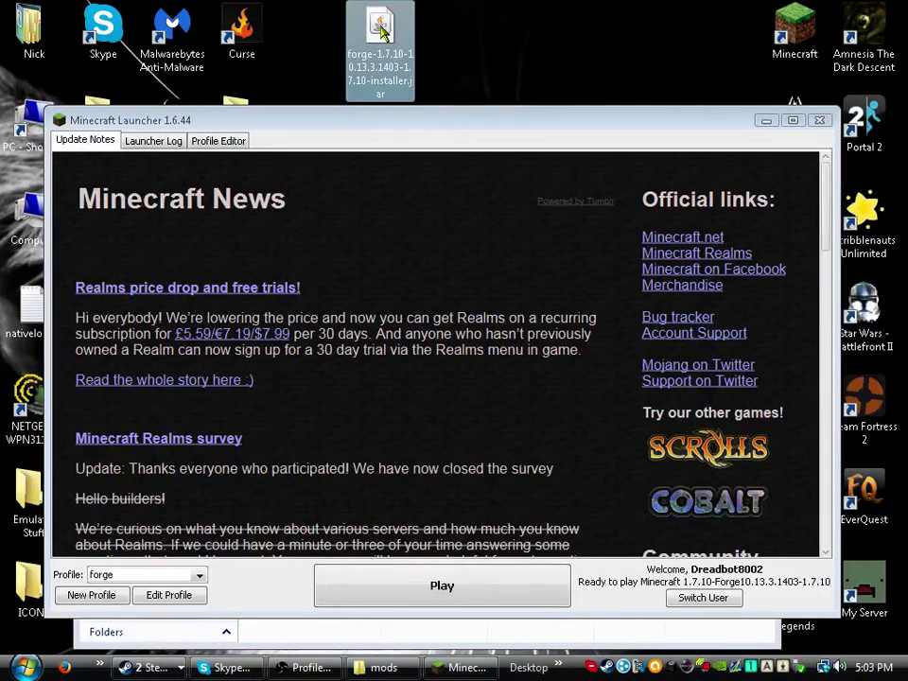
left_click(716, 589)
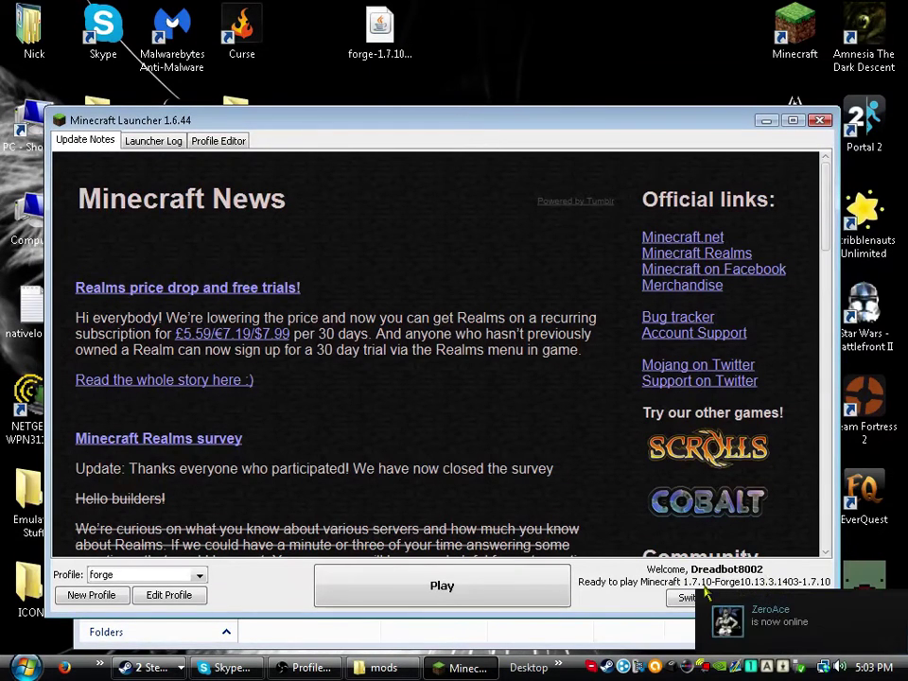
left_click_drag(537, 121, 561, 41)
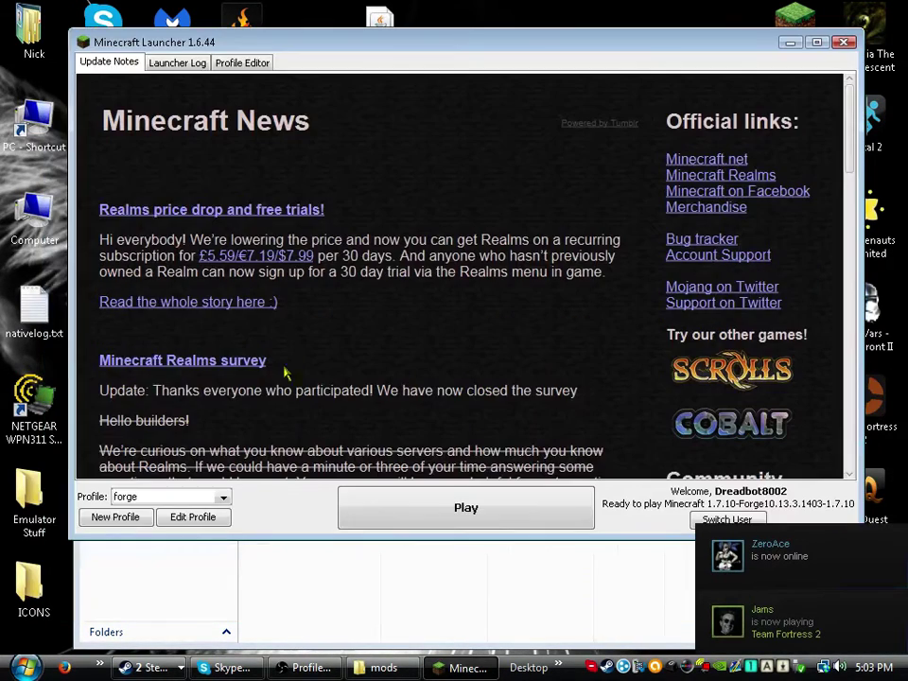
Edit the forge profile to enable custom JVM arguments and cut them down to -Xmx1G
left_click(188, 520)
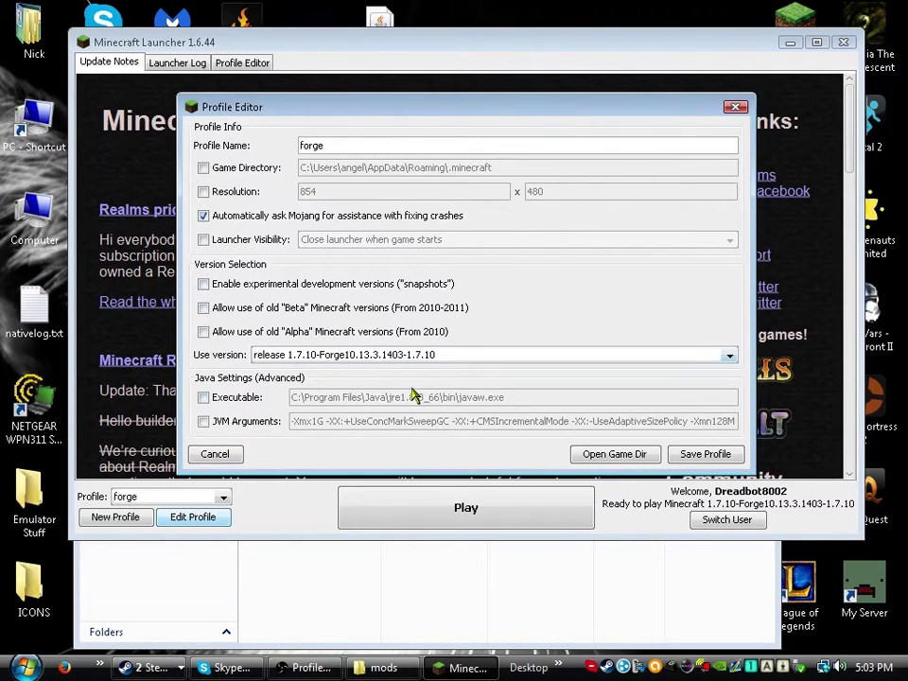
left_click(203, 421)
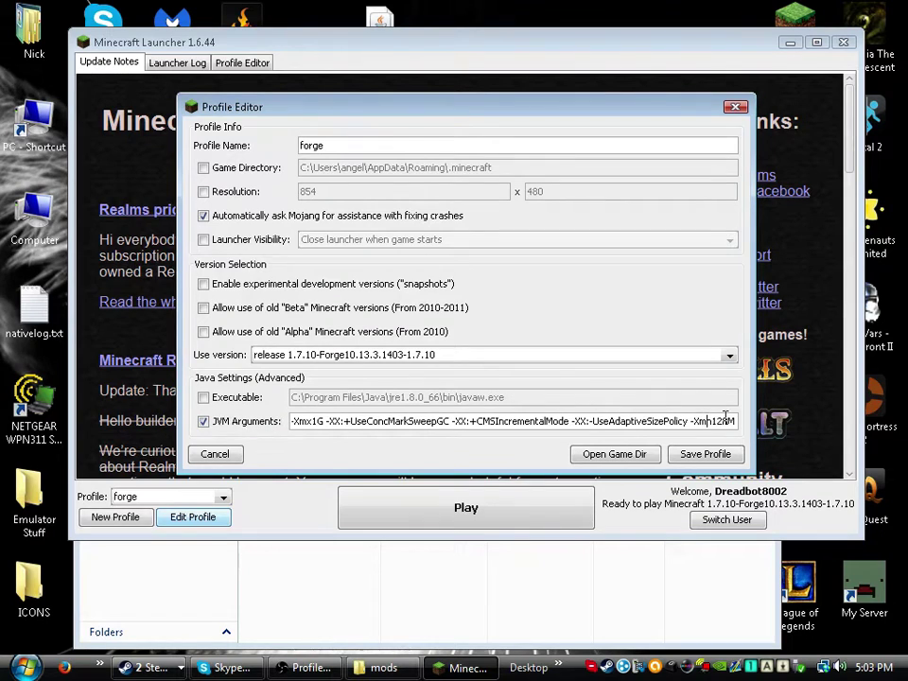
left_click(725, 419)
left_click_drag(734, 419, 320, 421)
key("BackSpace")
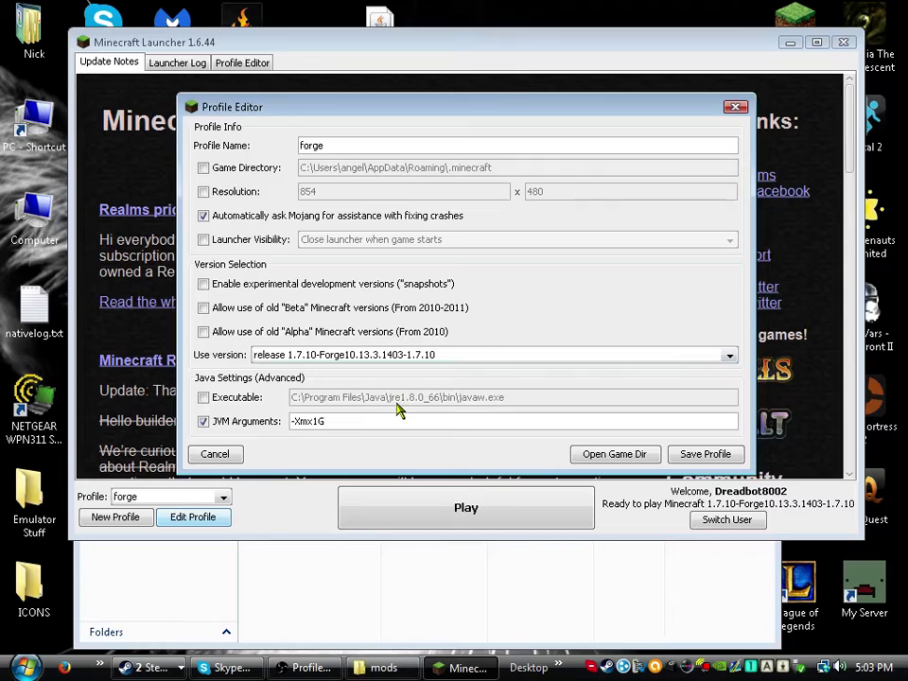
left_click(203, 397)
left_click_drag(505, 397, 281, 397)
left_click(559, 397)
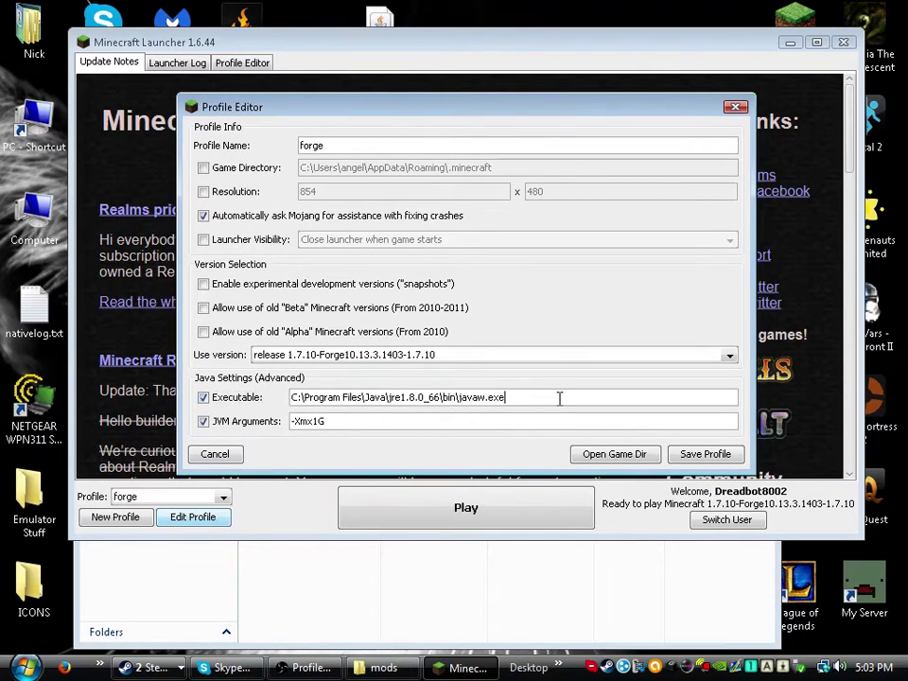
left_click_drag(558, 397, 254, 397)
left_click(577, 397)
left_click(203, 397)
Save the forge profile, recheck its settings and launch the game, minimizing the mods folder while it loads
left_click(696, 457)
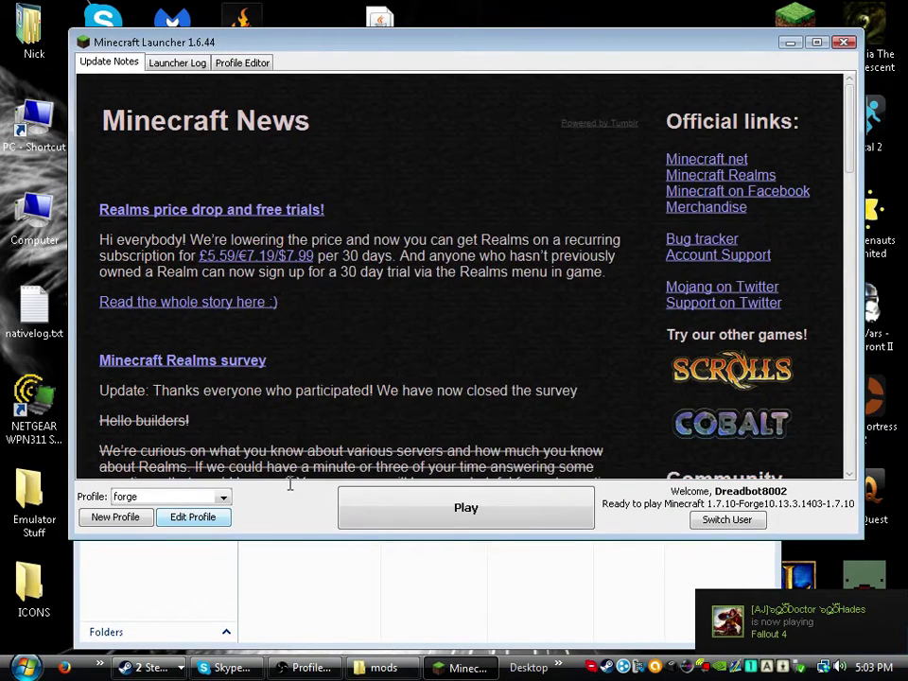
left_click(173, 518)
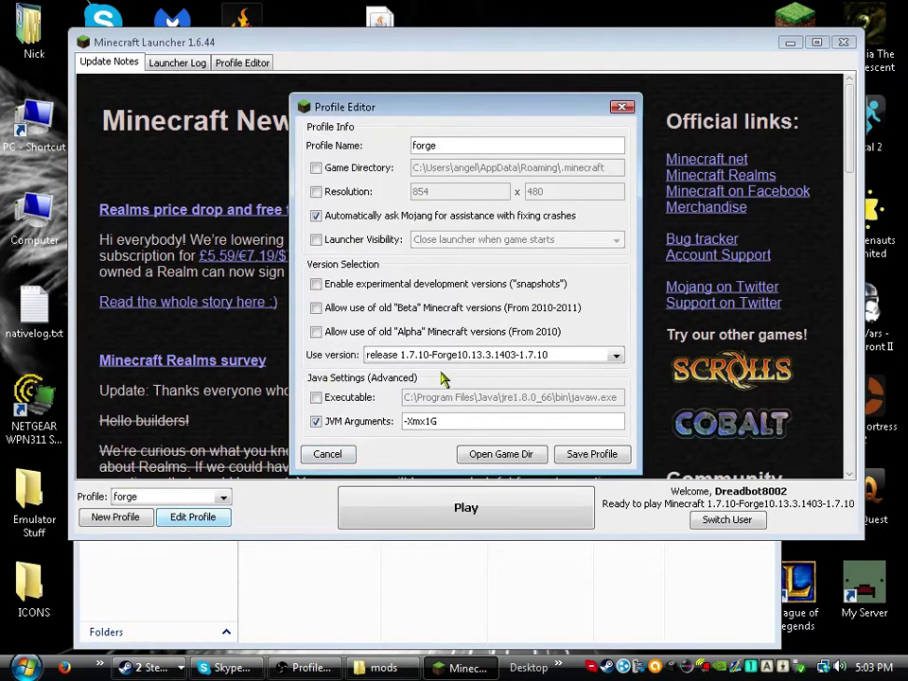
left_click(589, 453)
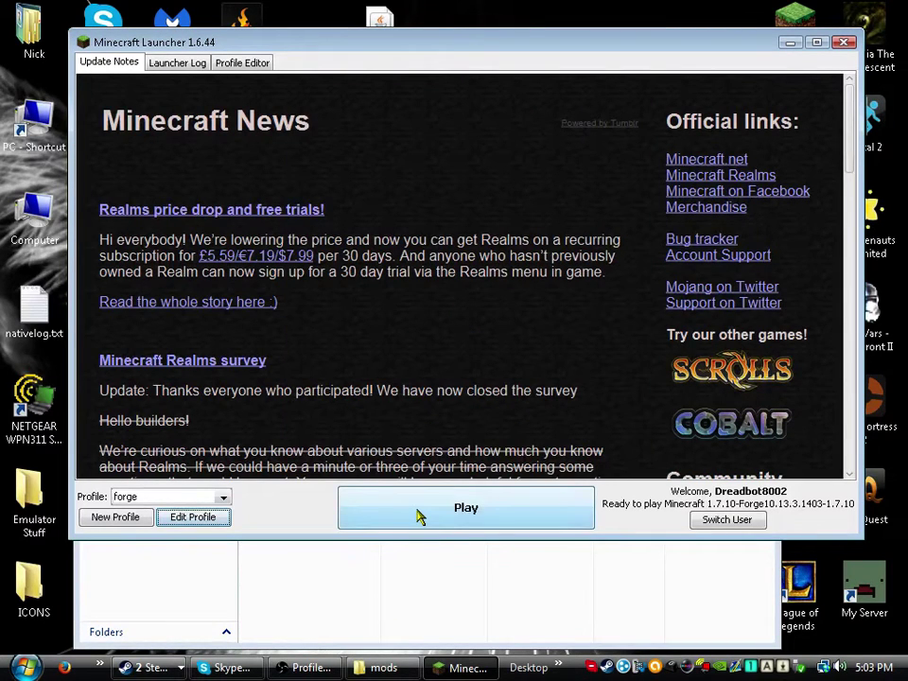
left_click(420, 515)
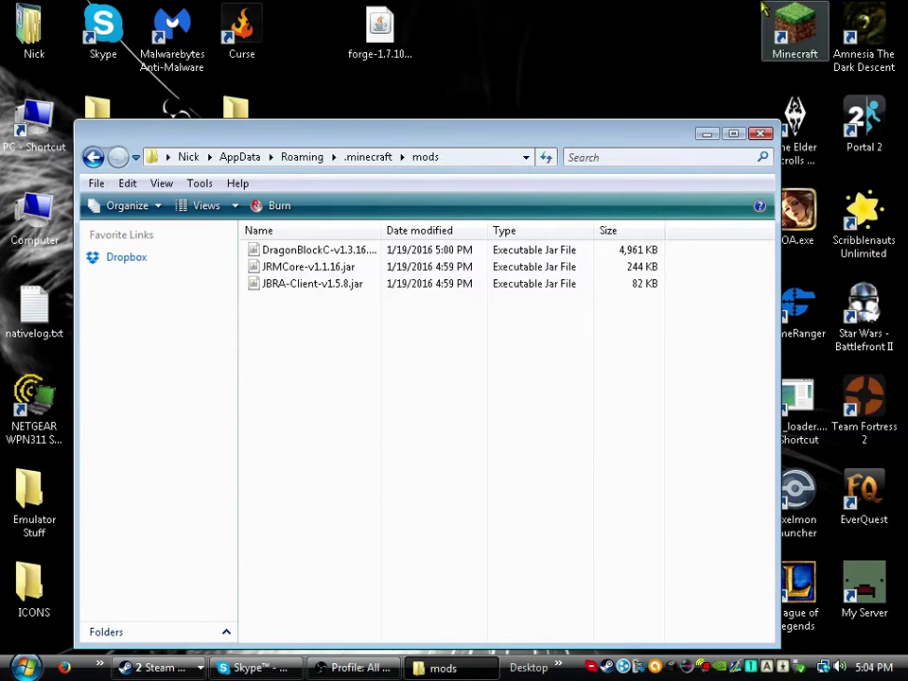
left_click(705, 134)
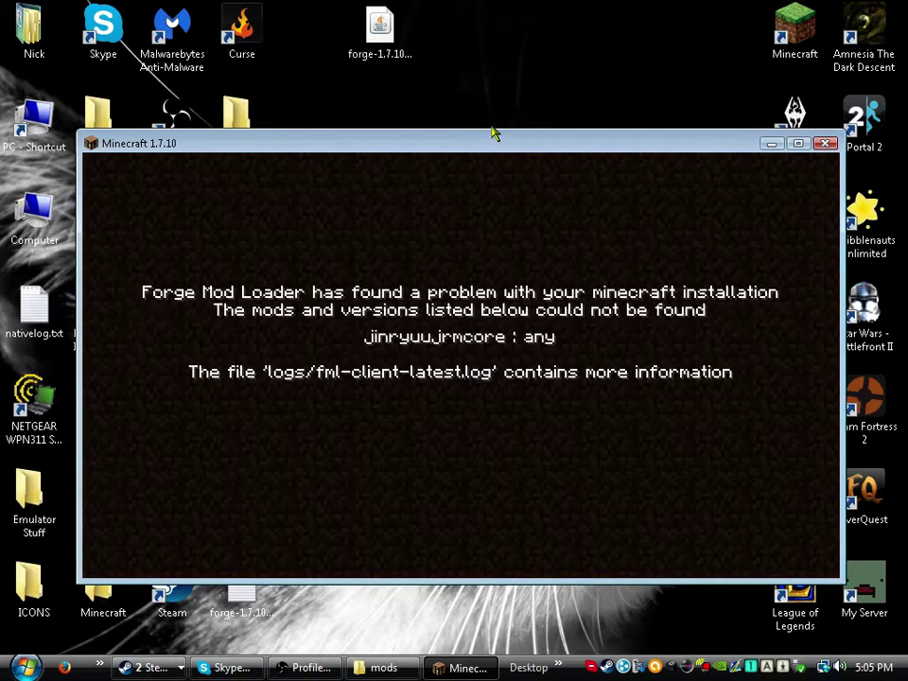
Check the jars in the mods folder against the missing mod named by Forge Mod Loader and return to the game window
left_click_drag(492, 133, 492, 131)
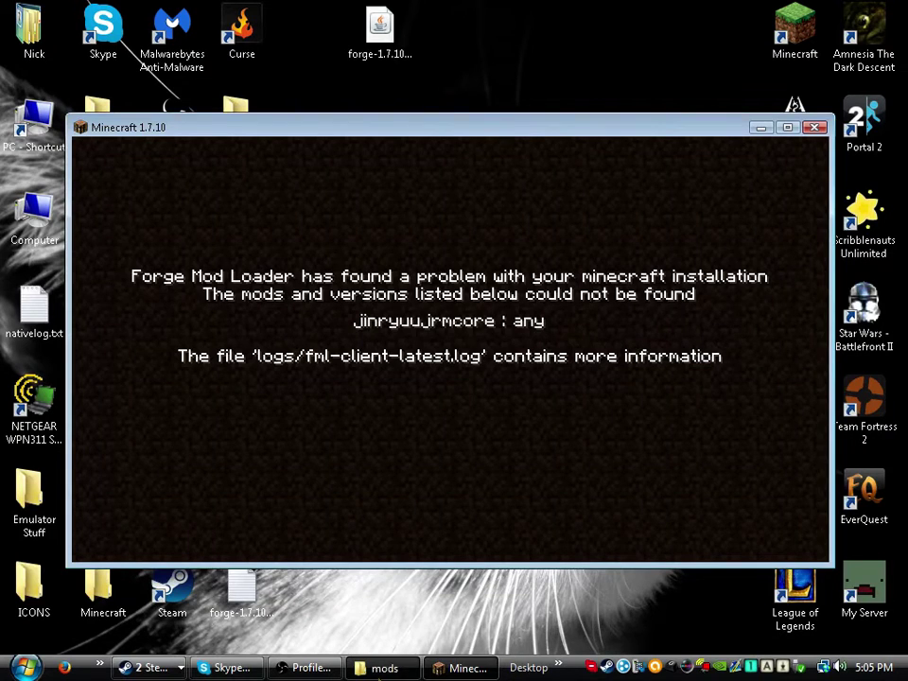
key("alt+Tab")
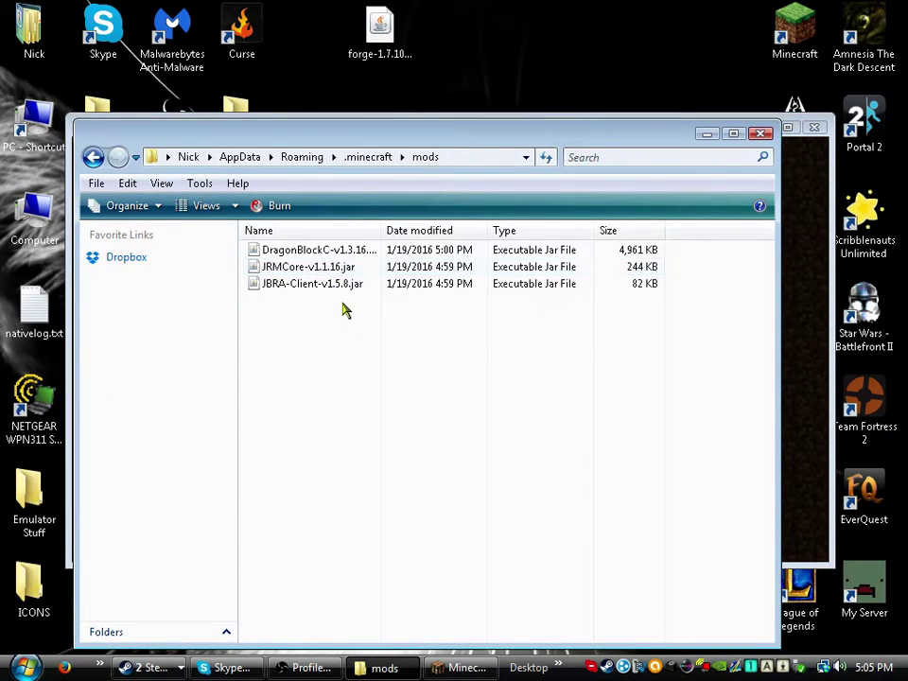
right_click(356, 457)
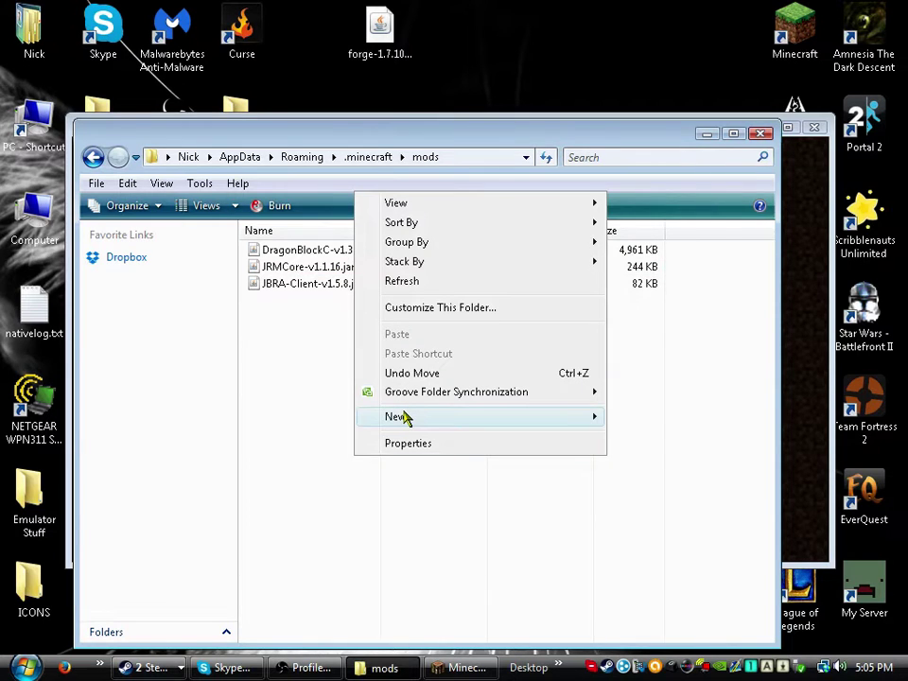
left_click(545, 87)
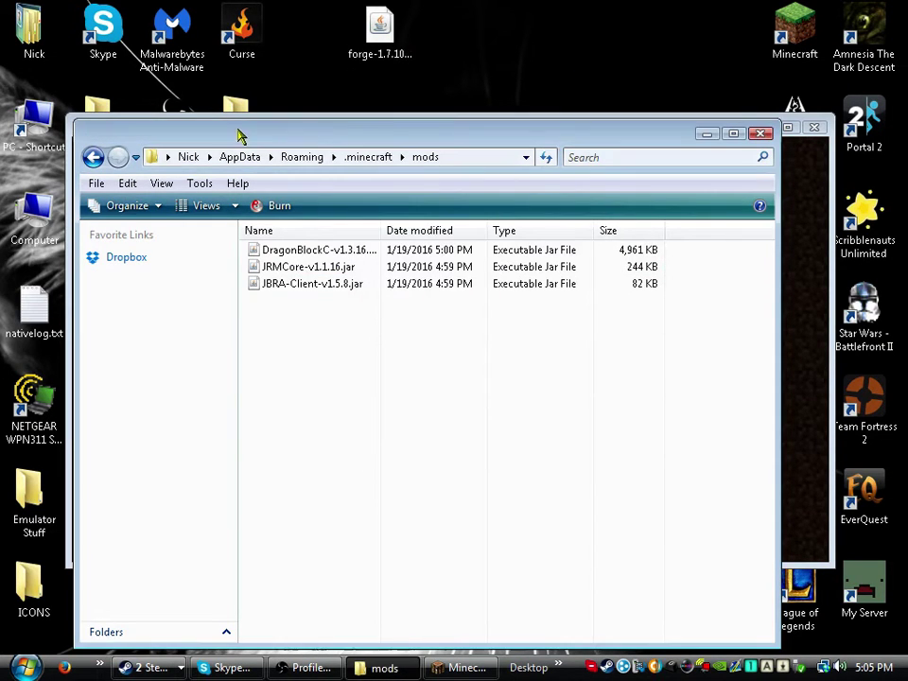
left_click_drag(676, 140, 710, 137)
left_click(739, 131)
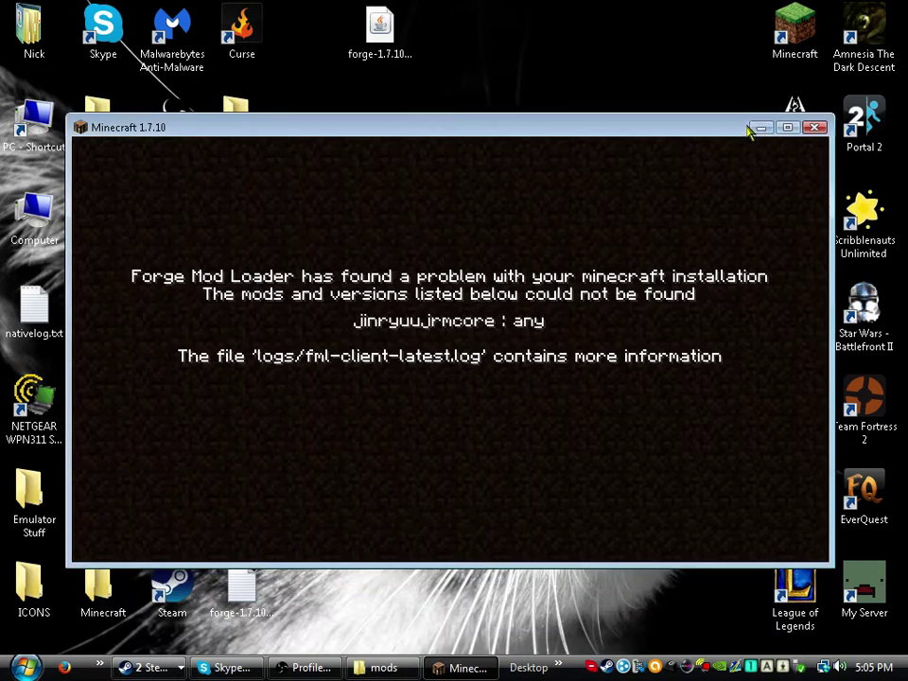
Close the game and move JRMCore-v1.1.16.jar from the Recycle Bin into the .minecraft mods folder
left_click(819, 127)
left_click(265, 291)
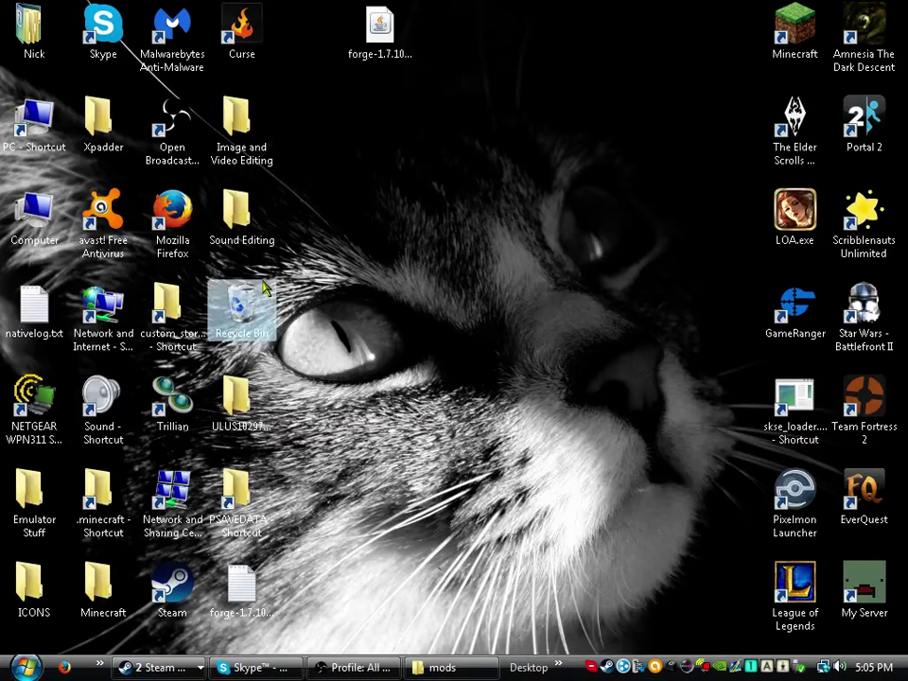
double_click(265, 291)
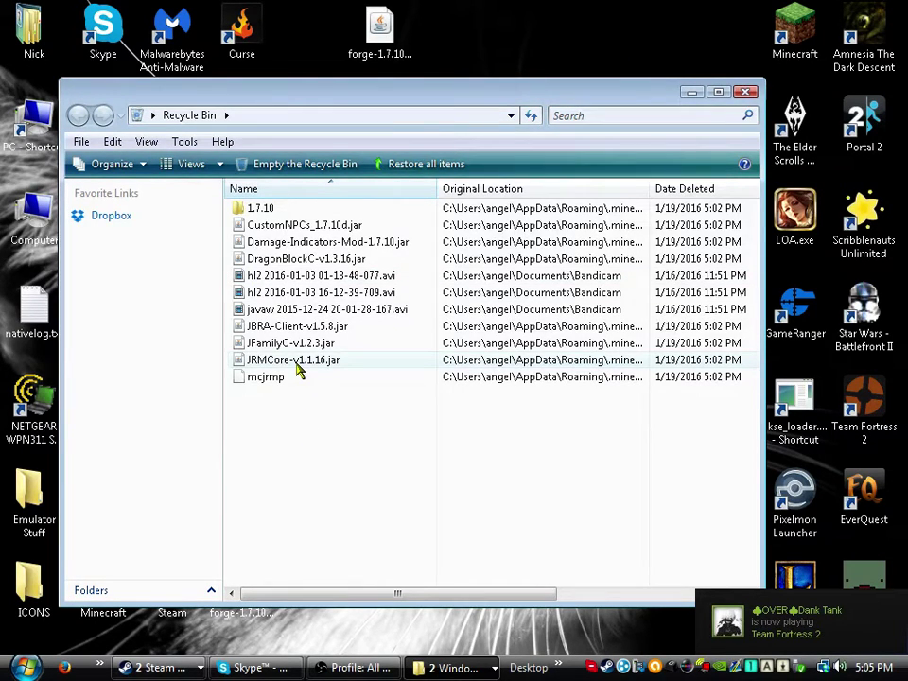
left_click(298, 368)
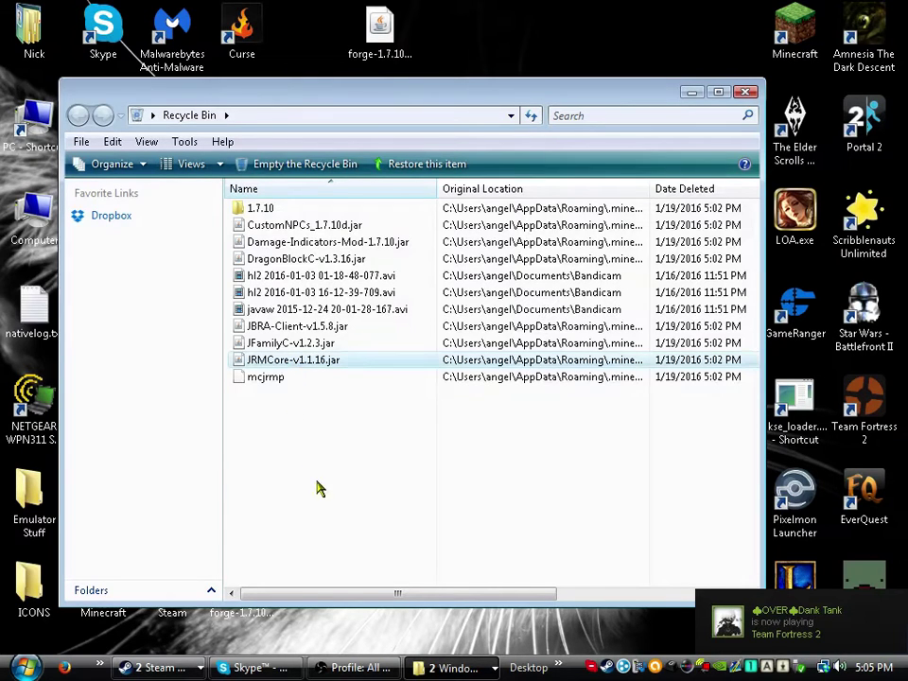
left_click(444, 667)
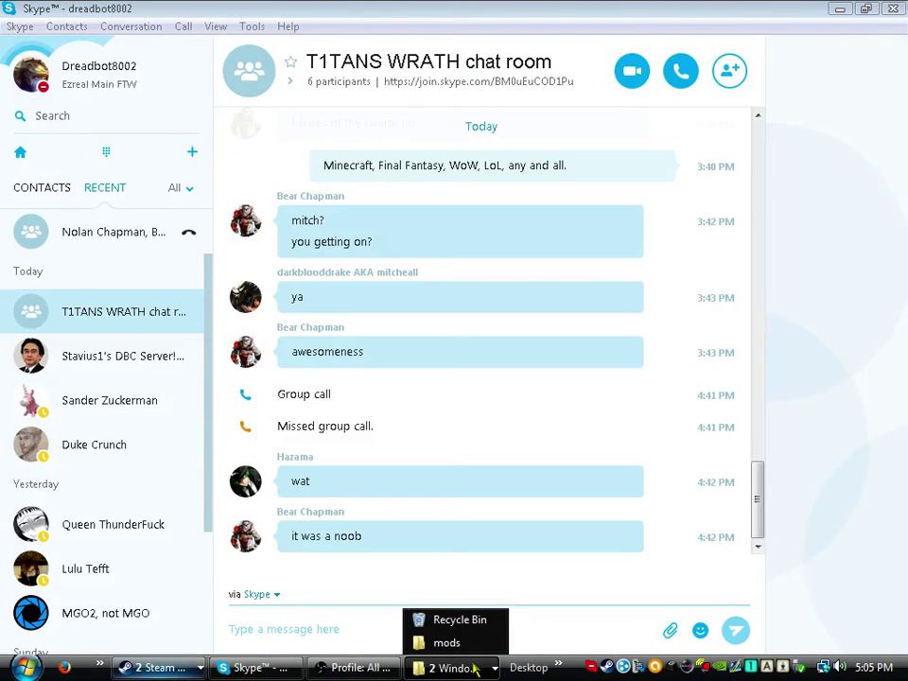
left_click(447, 643)
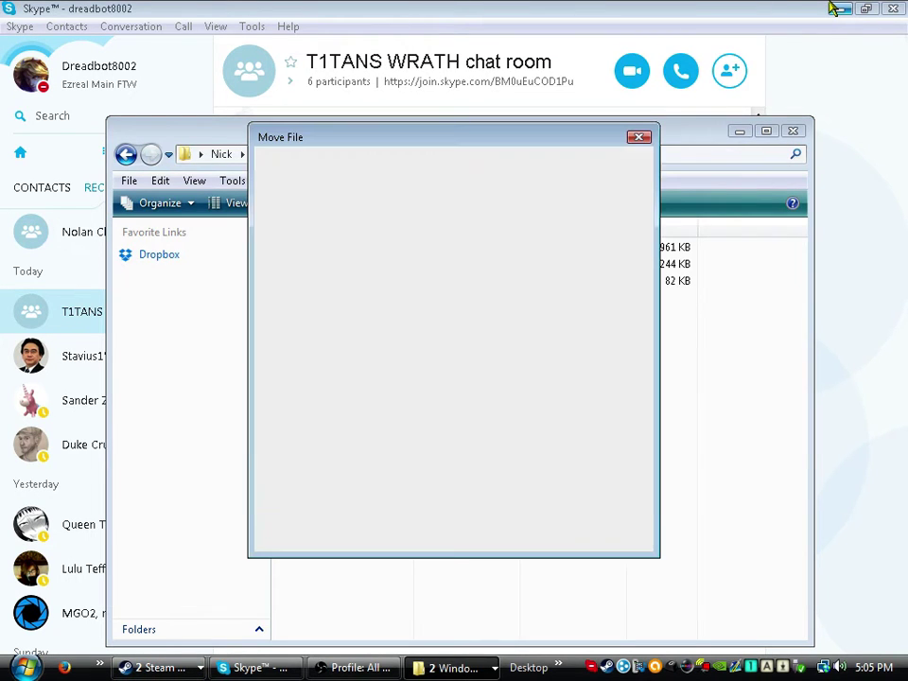
left_click(431, 253)
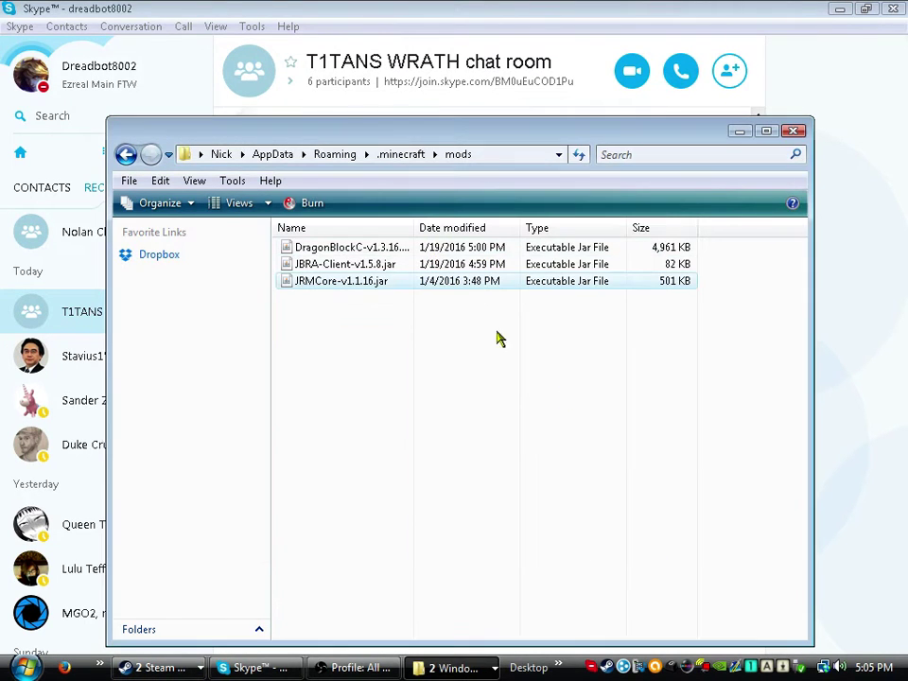
left_click(513, 409)
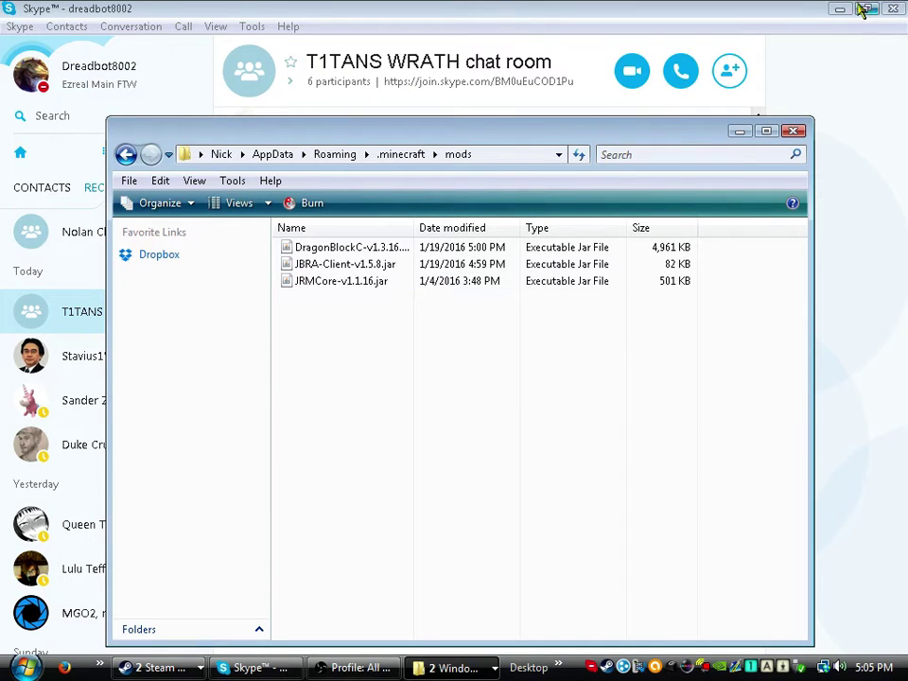
Clear away the Skype and Recycle Bin windows and reposition the mods folder window on the desktop
left_click(872, 9)
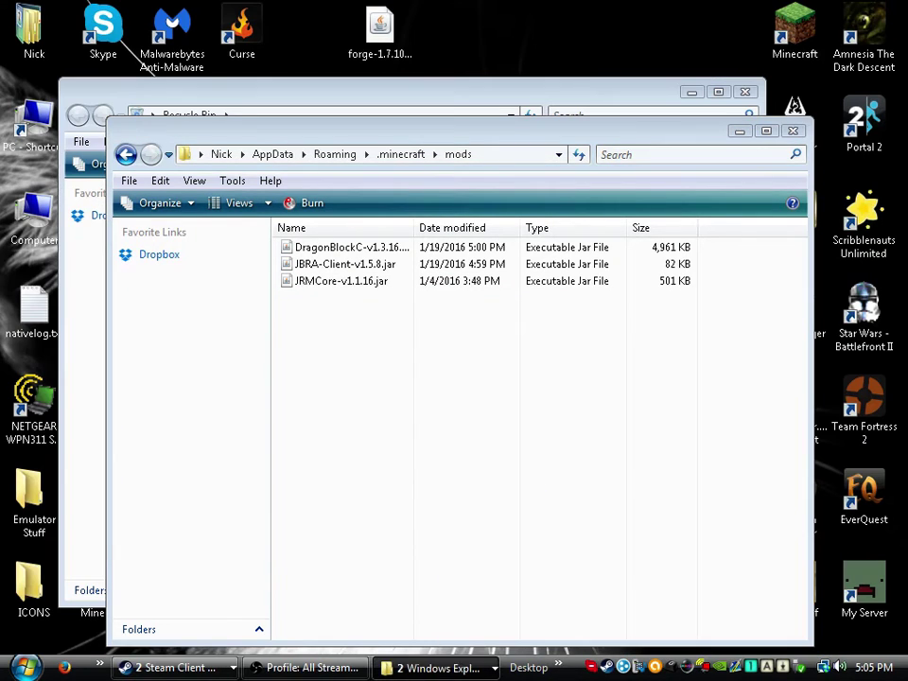
left_click(440, 667)
left_click(415, 616)
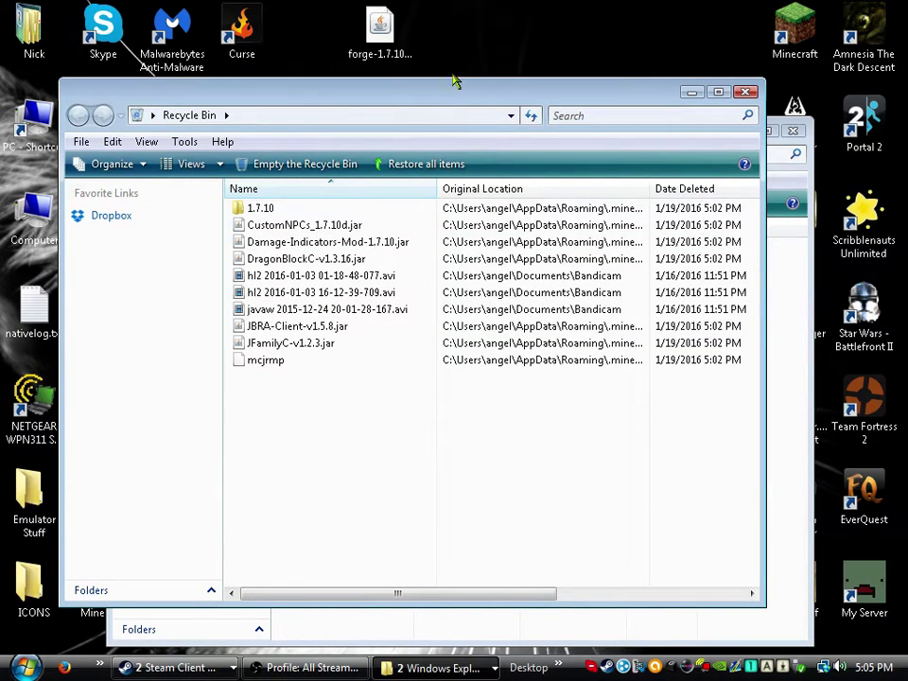
left_click_drag(423, 109, 437, 171)
left_click(476, 138)
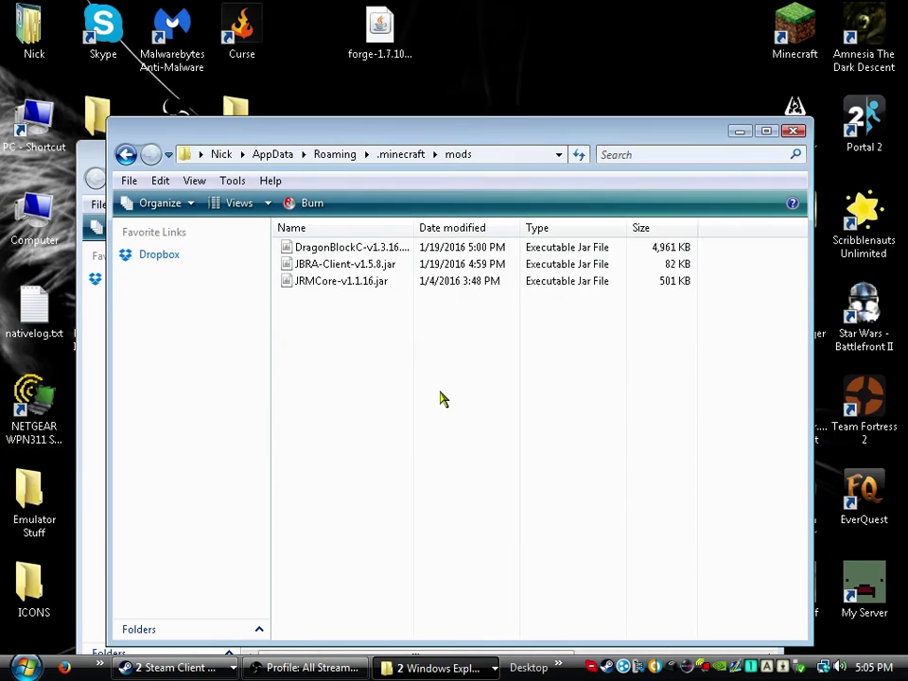
left_click(91, 381)
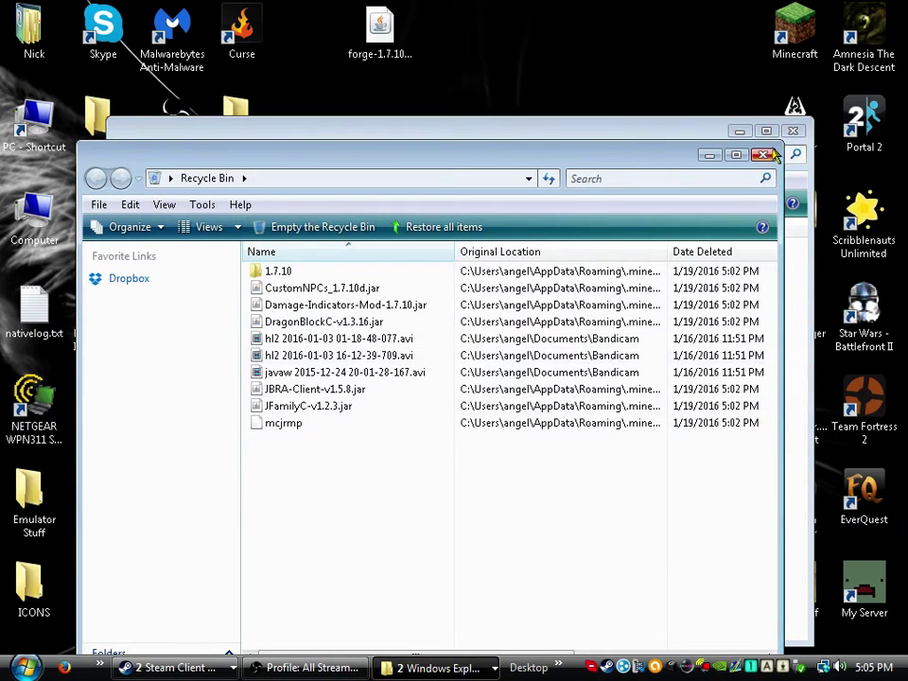
left_click(599, 137)
left_click_drag(600, 136, 594, 75)
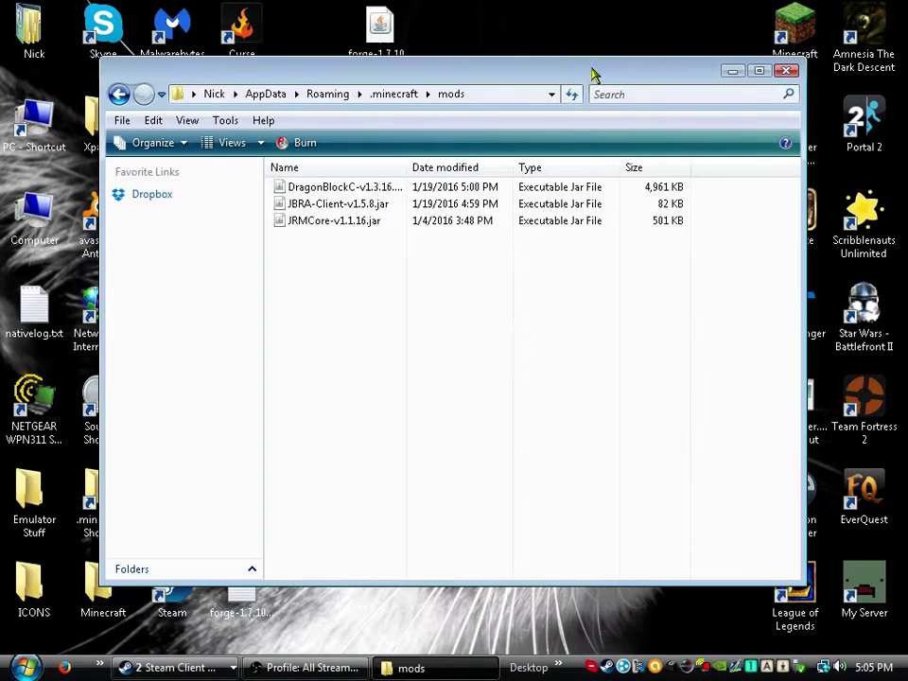
Start the Minecraft launcher and launch the game with the forge profile
left_click(99, 664)
left_click(123, 522)
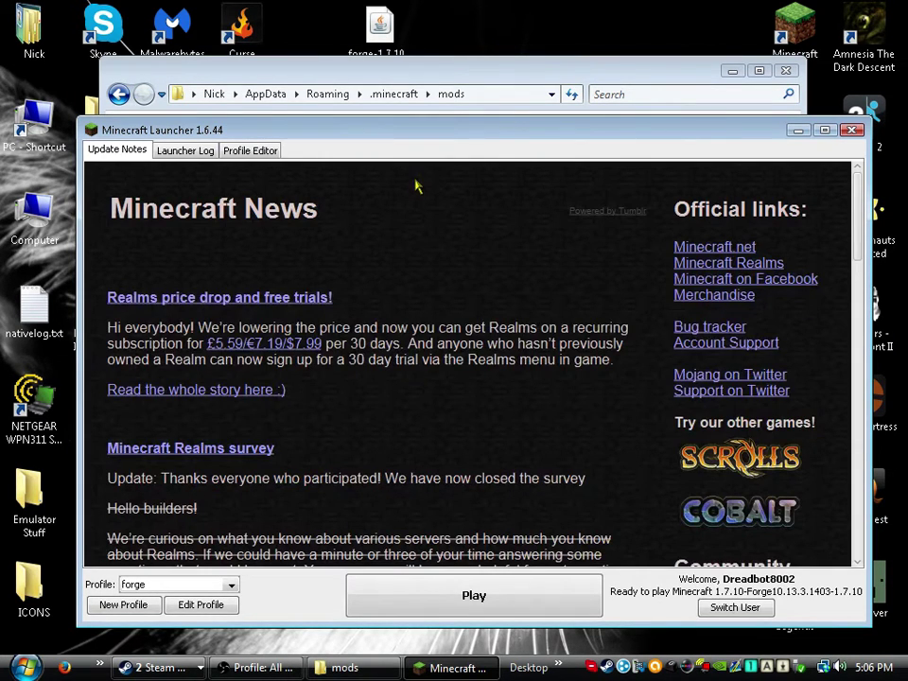
left_click(415, 594)
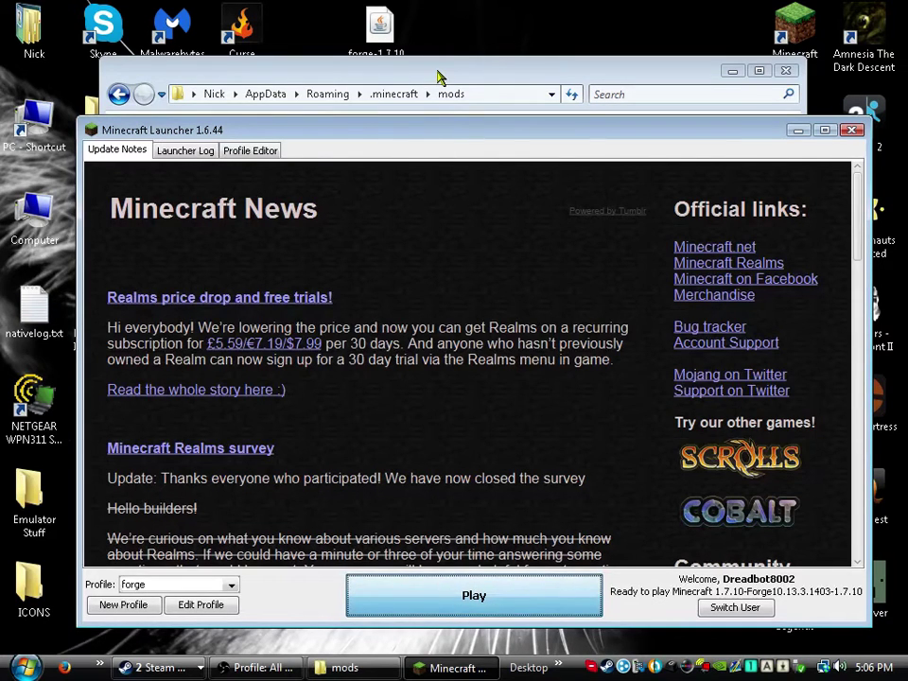
left_click(331, 71)
left_click_drag(423, 298, 463, 335)
left_click_drag(613, 406, 511, 359)
left_click_drag(374, 303, 499, 430)
left_click_drag(535, 295, 462, 420)
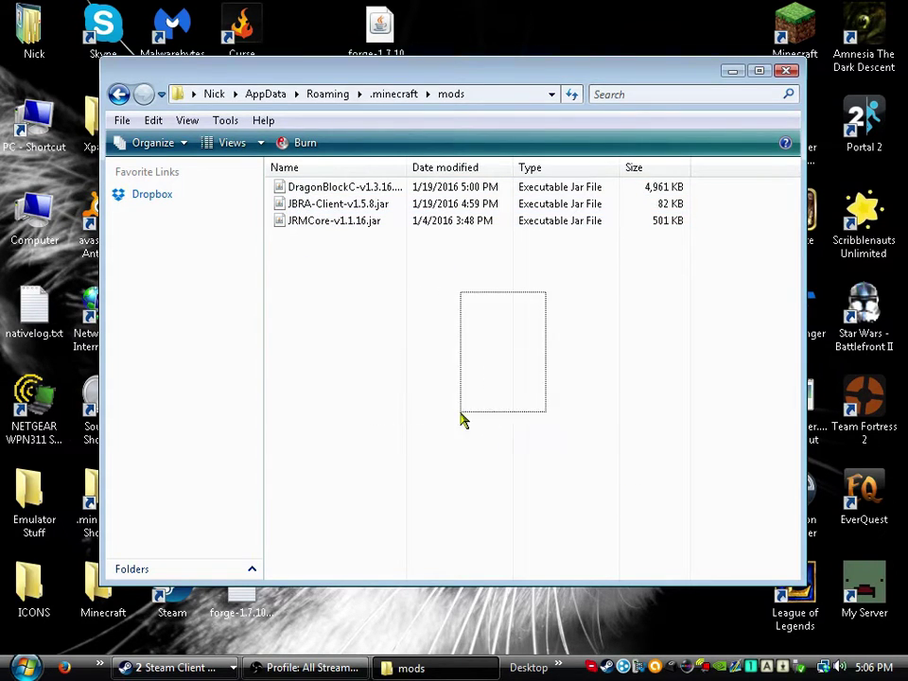
left_click_drag(374, 481, 421, 413)
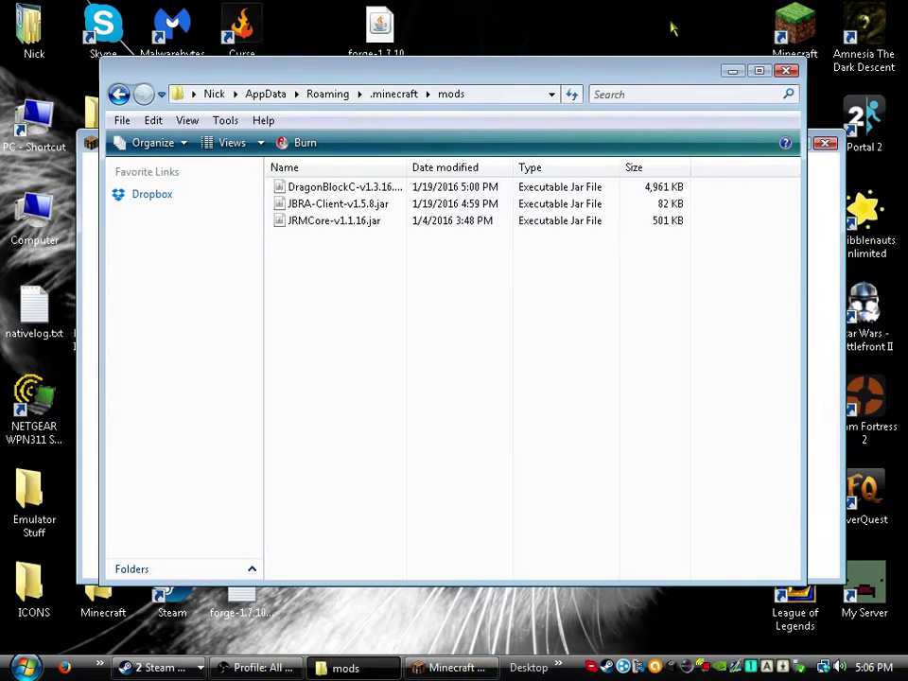
left_click(824, 274)
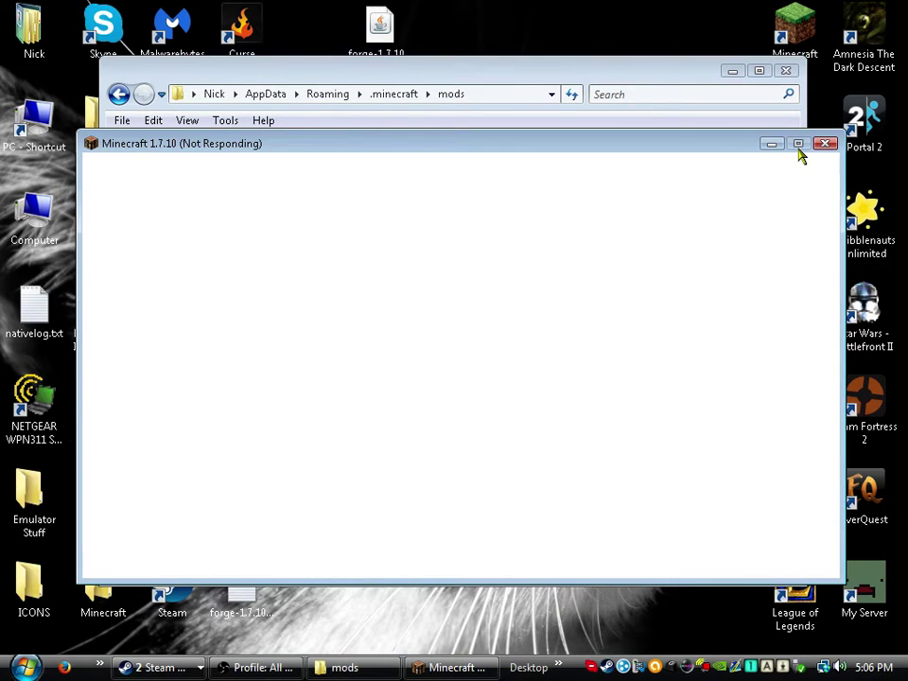
left_click(567, 76)
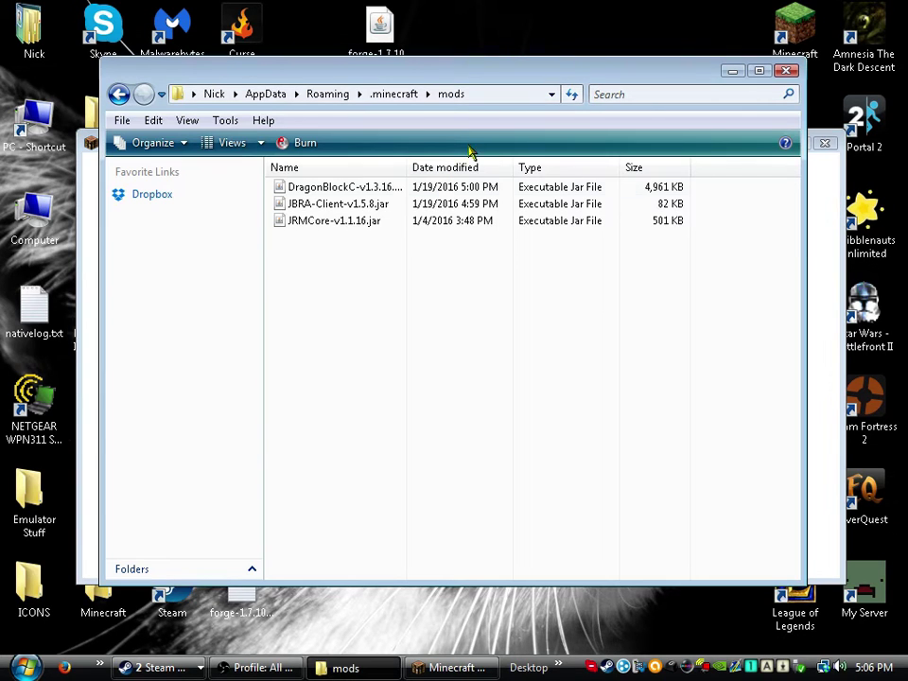
Maximize the game and check the mod list for JRMCore, Dragon Block C, Better Render Addon and Minecraft Forge
left_click(87, 206)
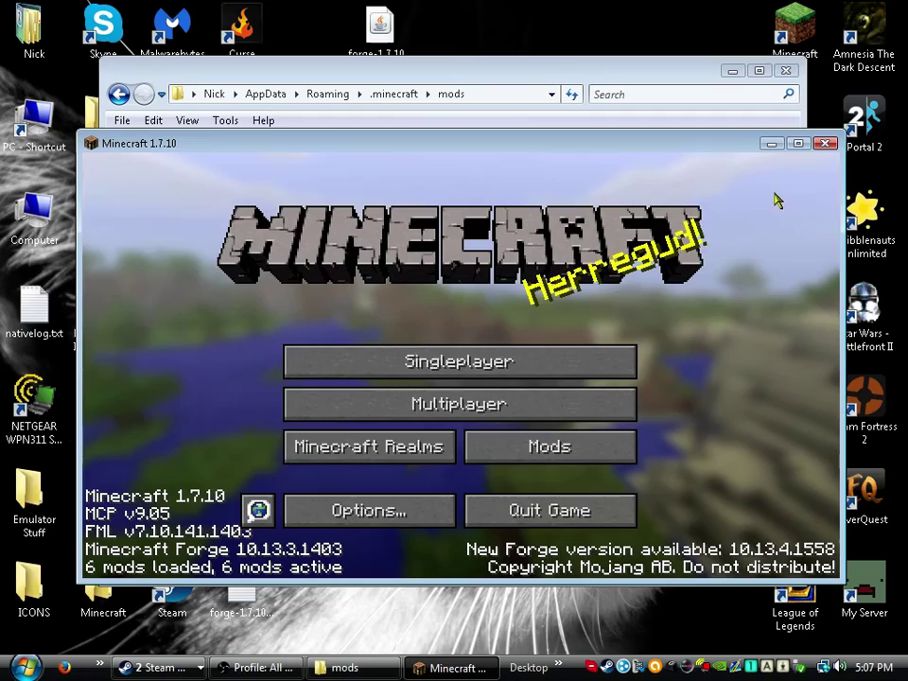
left_click(799, 143)
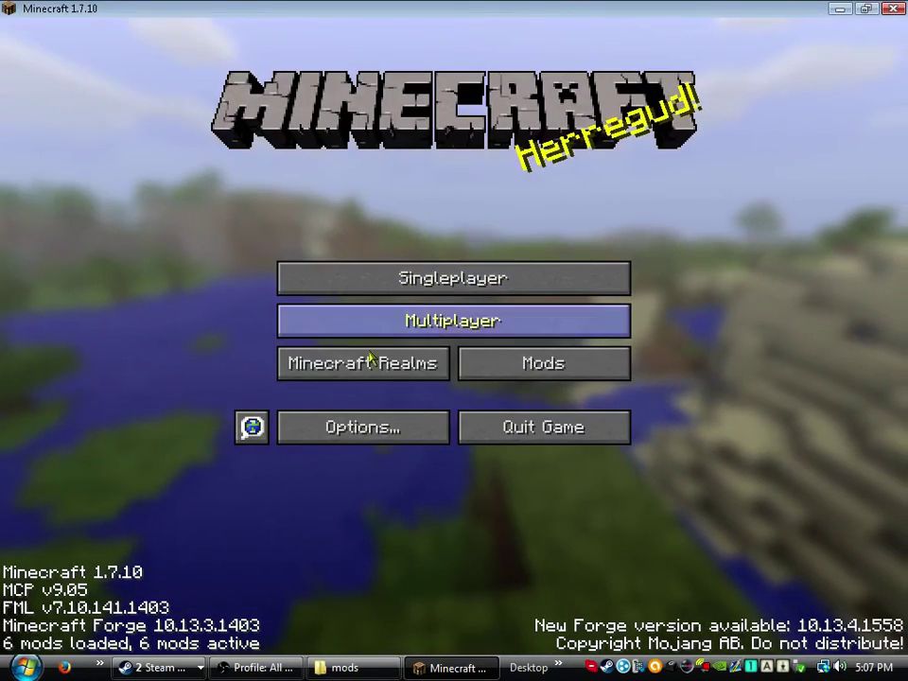
left_click(501, 360)
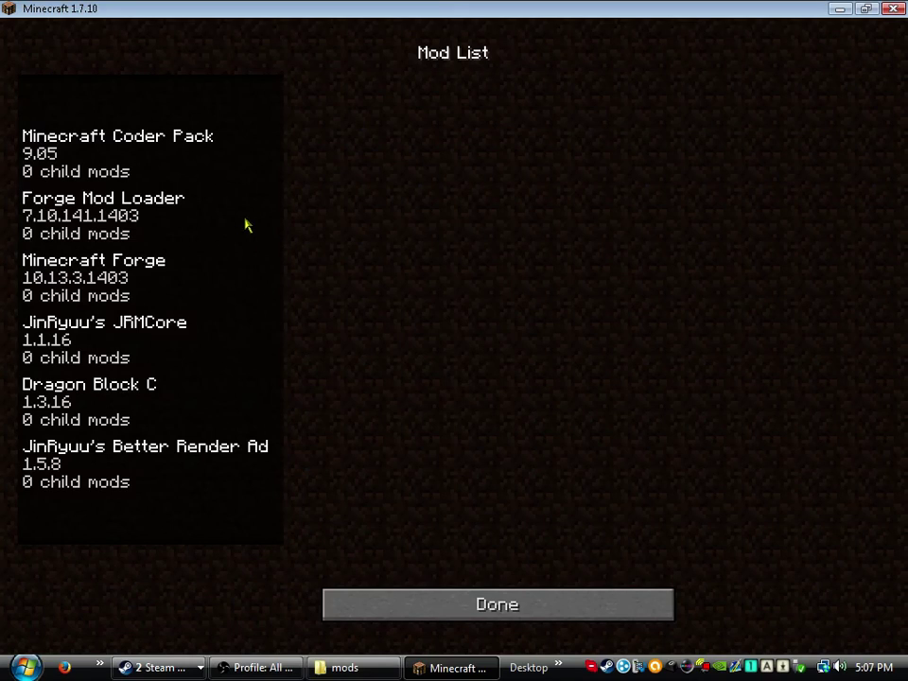
left_click(91, 475)
left_click(143, 364)
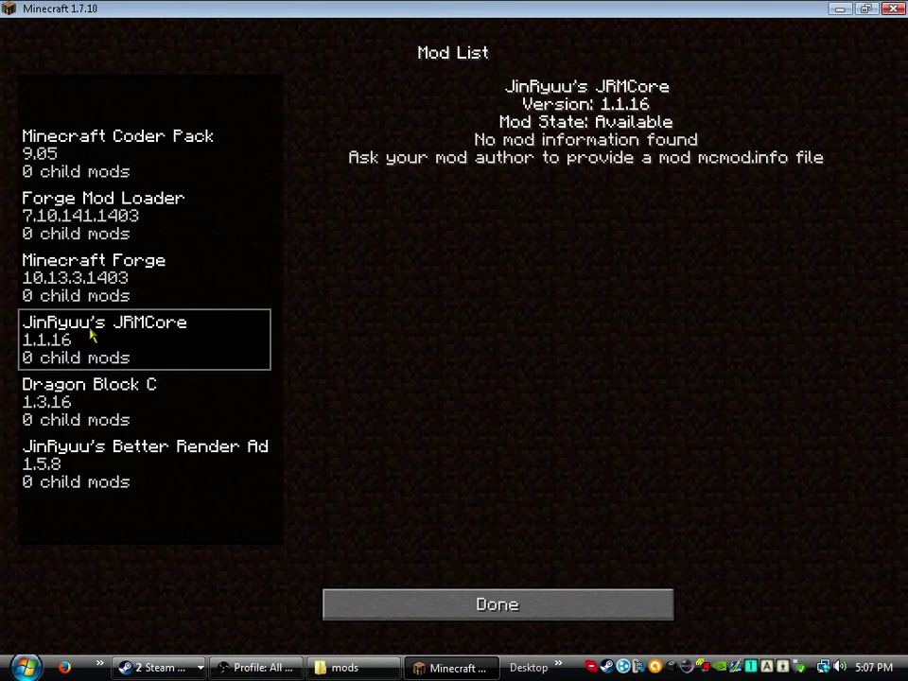
left_click(137, 452)
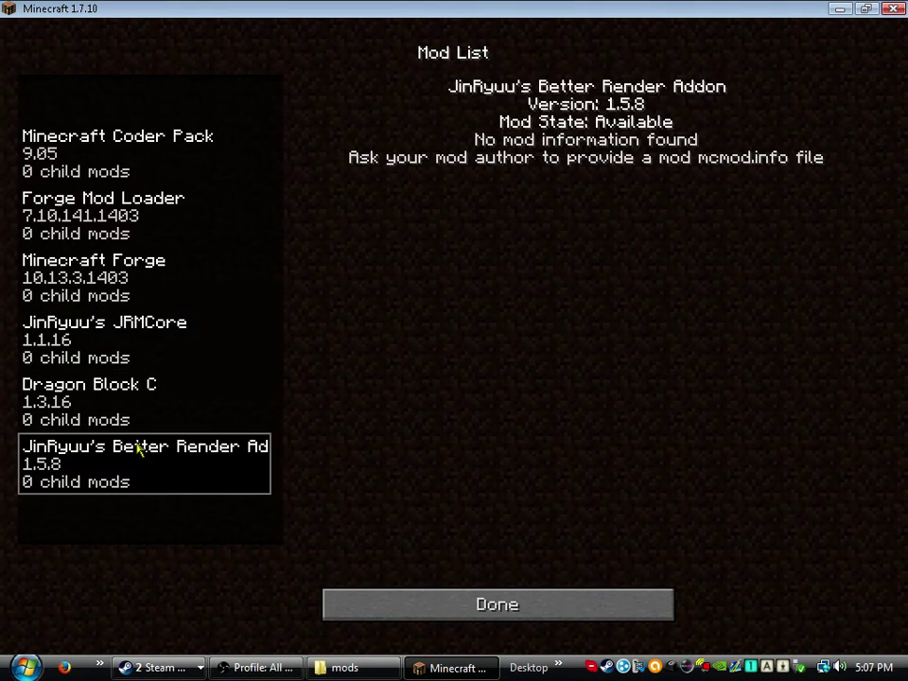
left_click(140, 420)
left_click(86, 276)
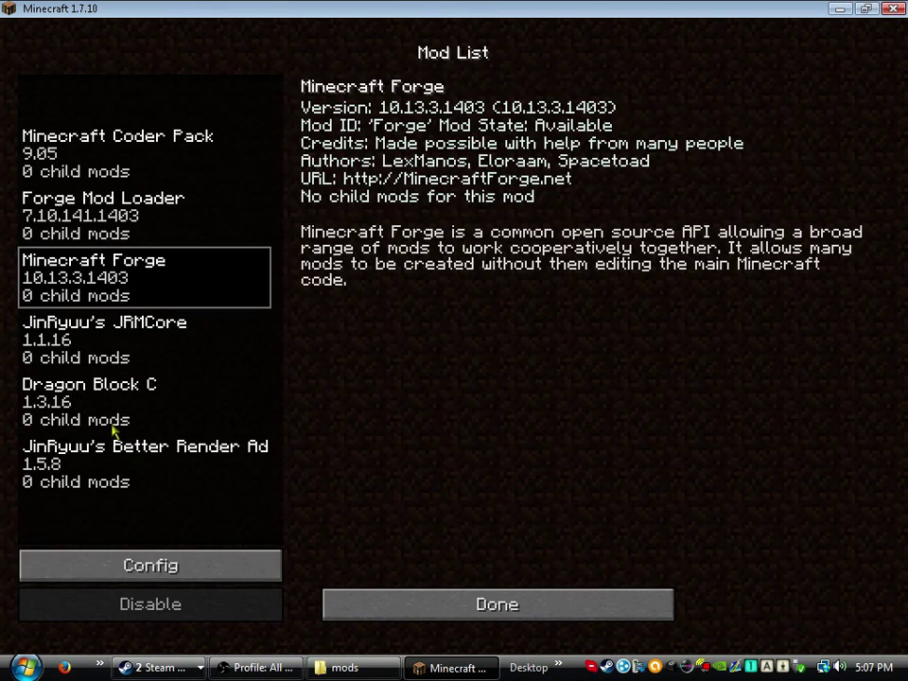
left_click(522, 607)
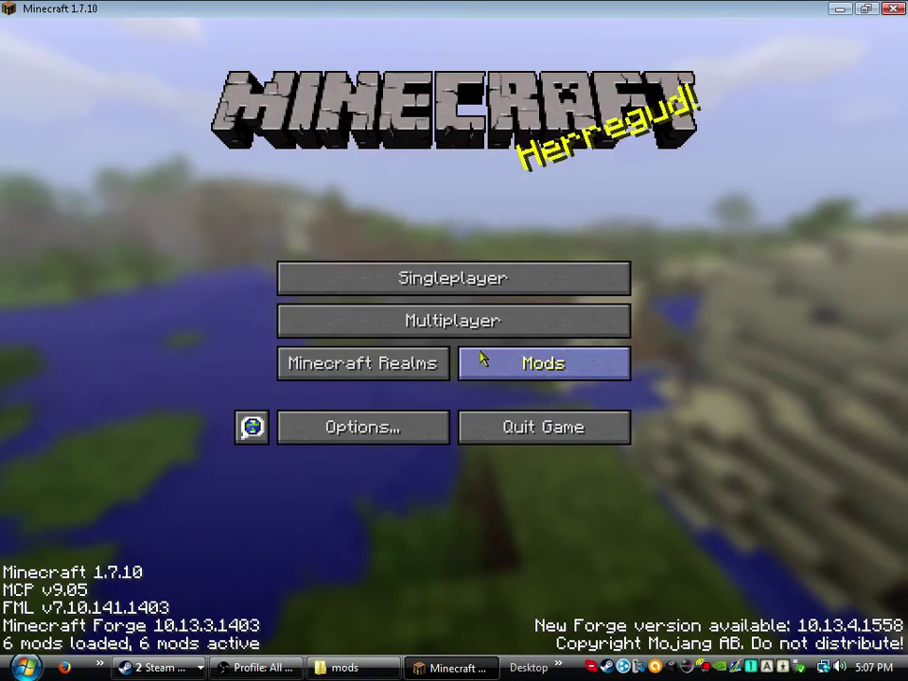
Start creating a new singleplayer world and name it Tutorial Video
left_click(430, 288)
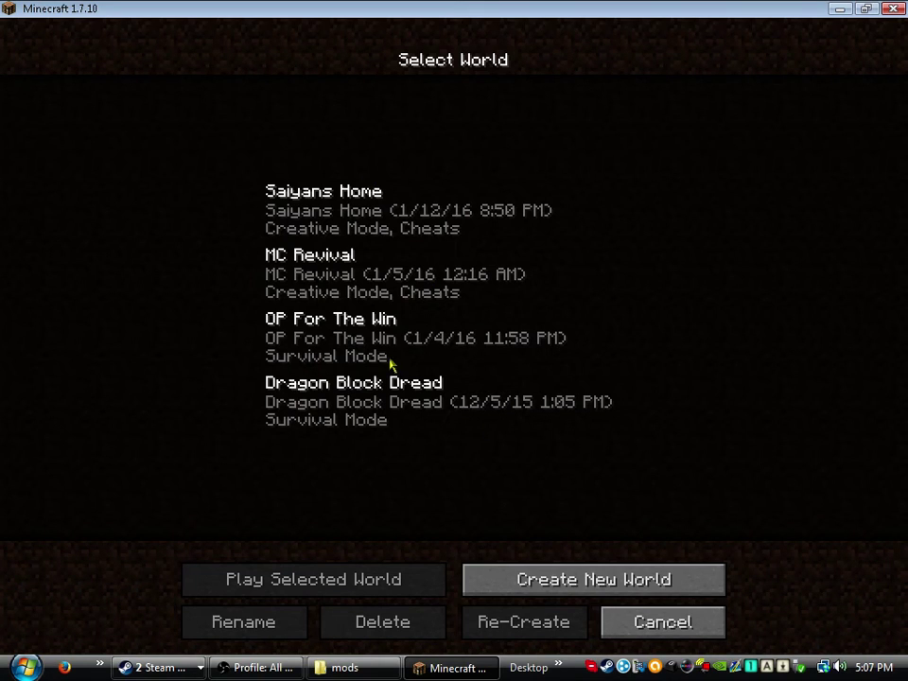
left_click(593, 578)
key("BackSpace")
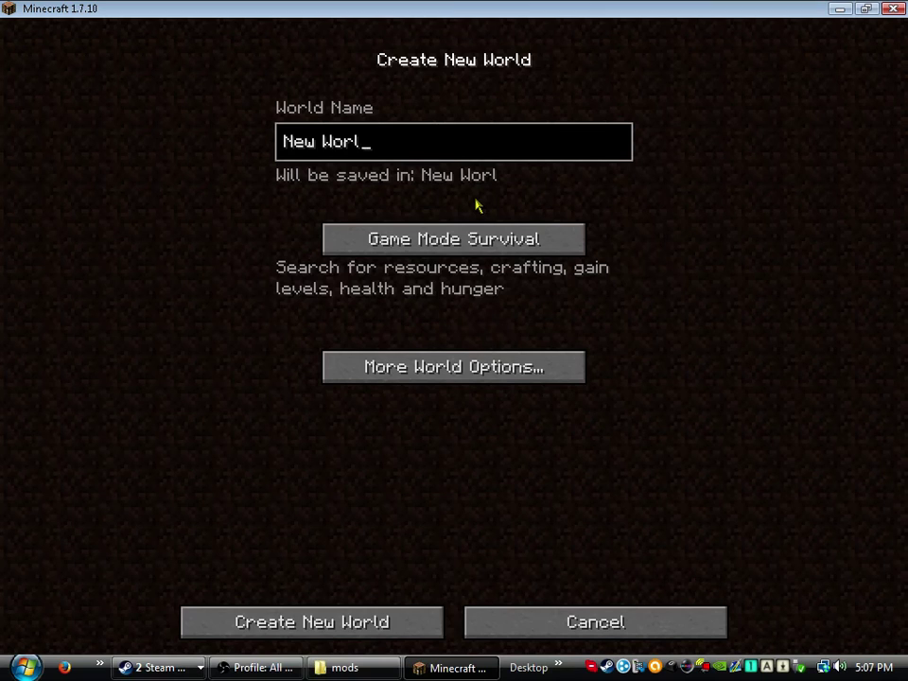
key("BackSpace")
key("BackSpace")
key("BackSpace")
key("BackSpace")
key("BackSpace")
key("BackSpace")
key("BackSpace")
key("BackSpace")
type("Tut")
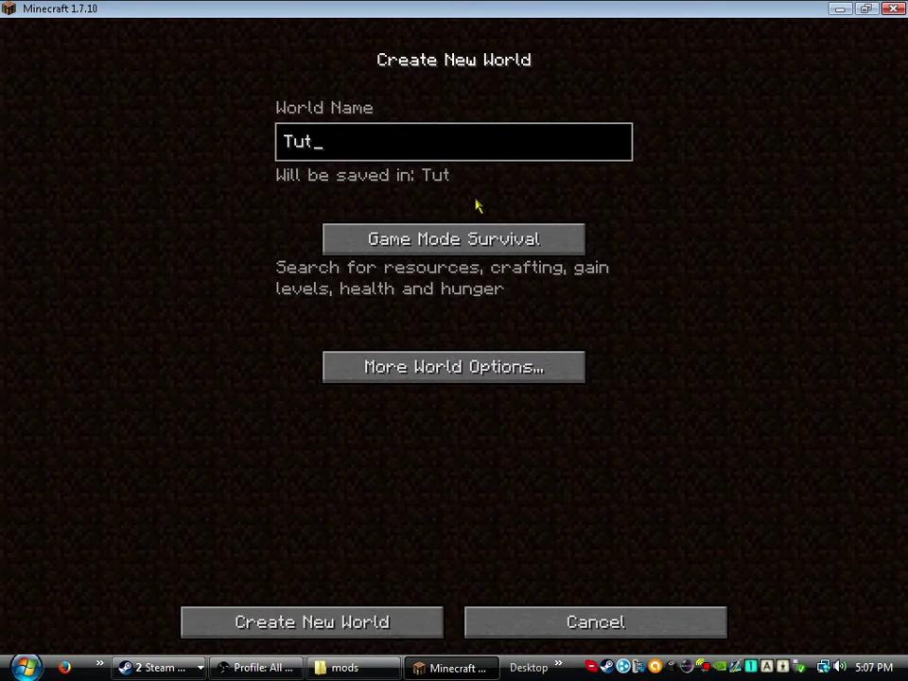
type("orit")
key("BackSpace")
type("al")
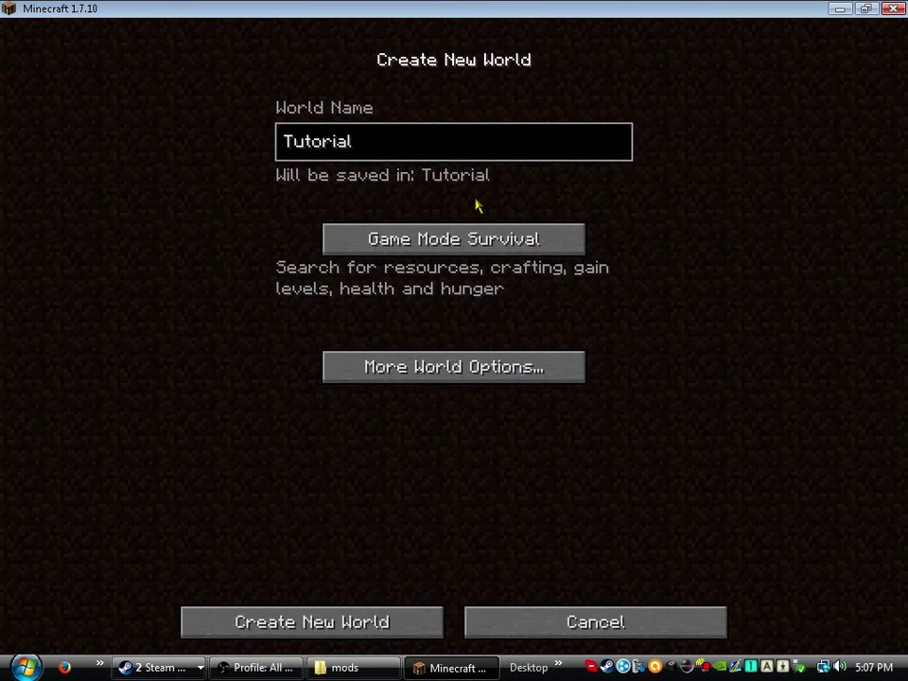
type(" Video")
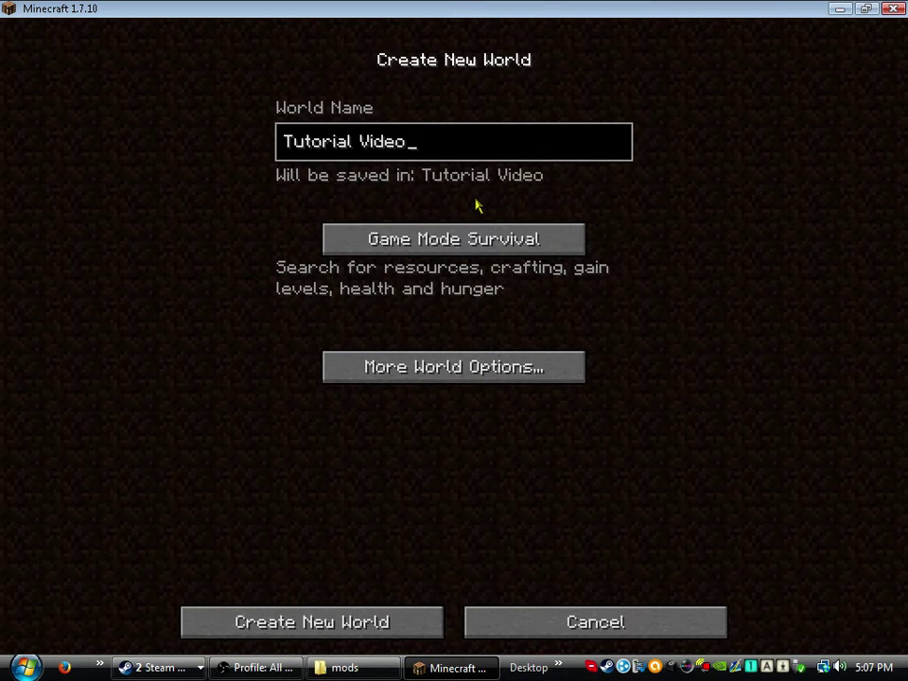
Switch the new world's game mode away from Survival and check its additional world options
left_click(449, 238)
left_click(444, 366)
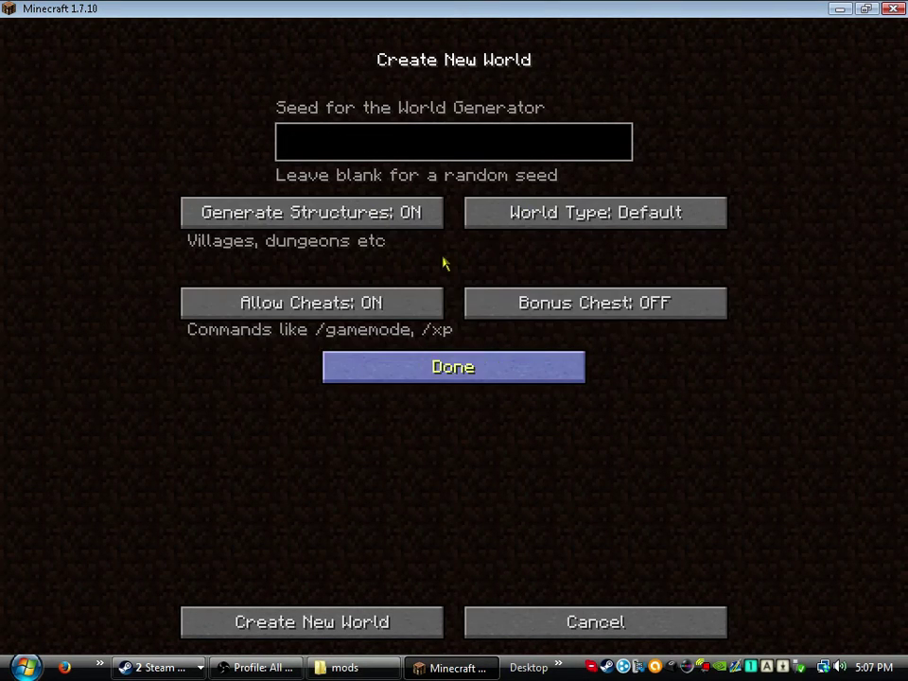
left_click(467, 374)
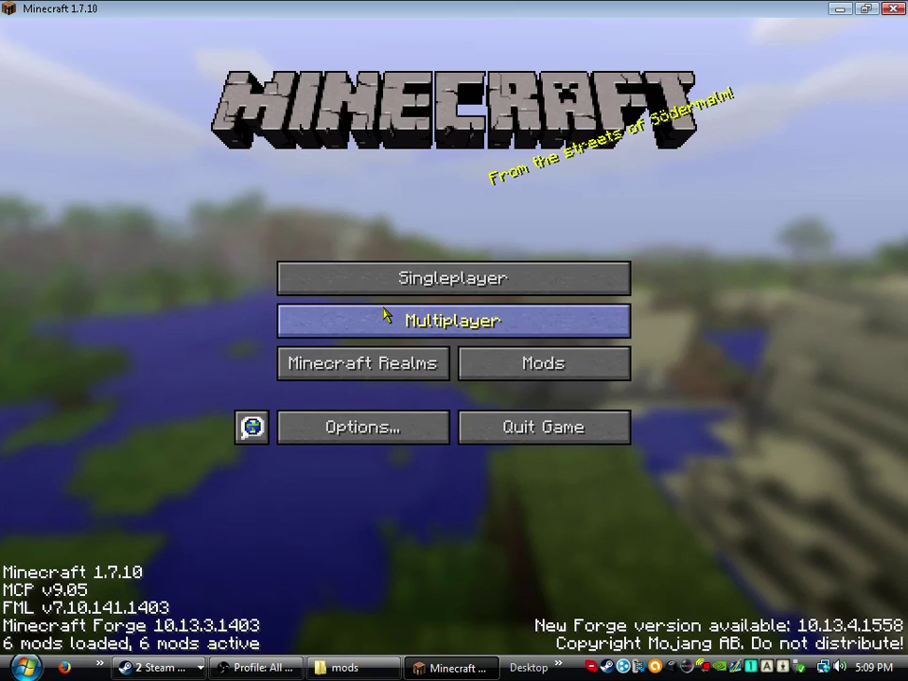
Open the multiplayer server list from the title screen
left_click(383, 315)
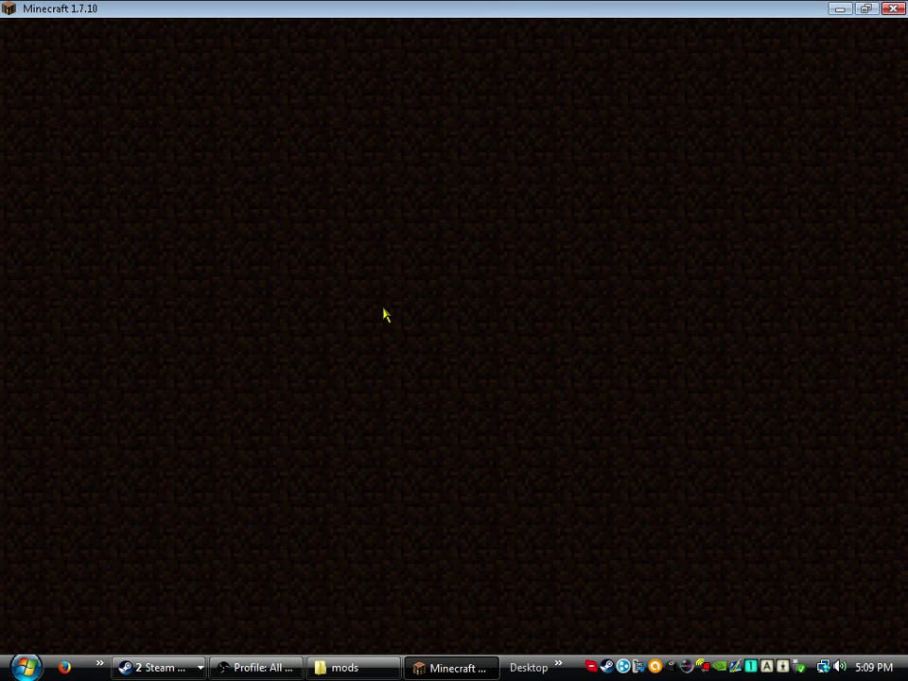